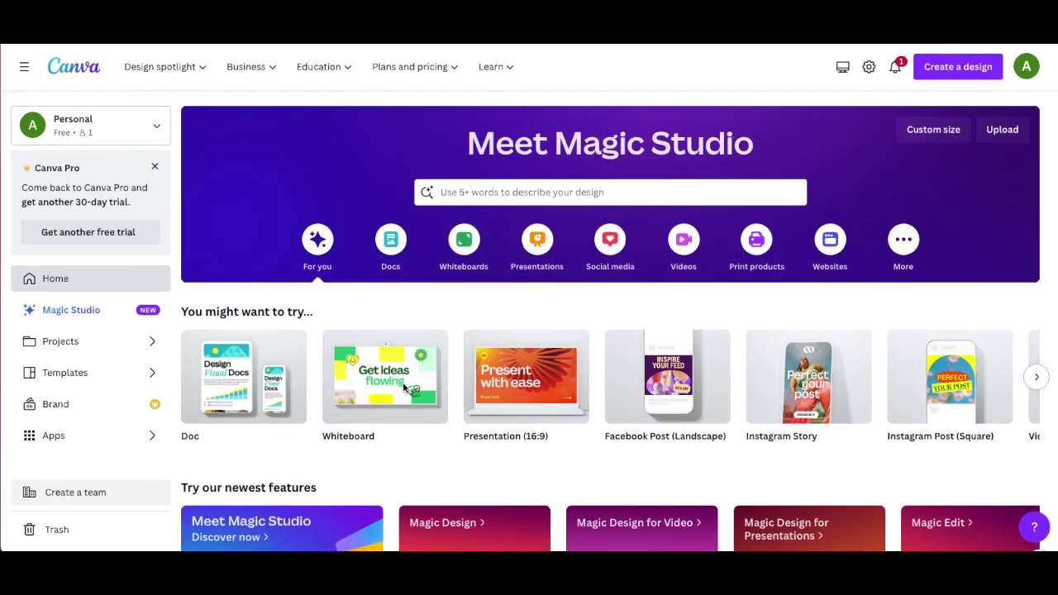
# - Create a new blank YouTube Video design at 1920 × 1080 px
pyautogui.click(961, 70)
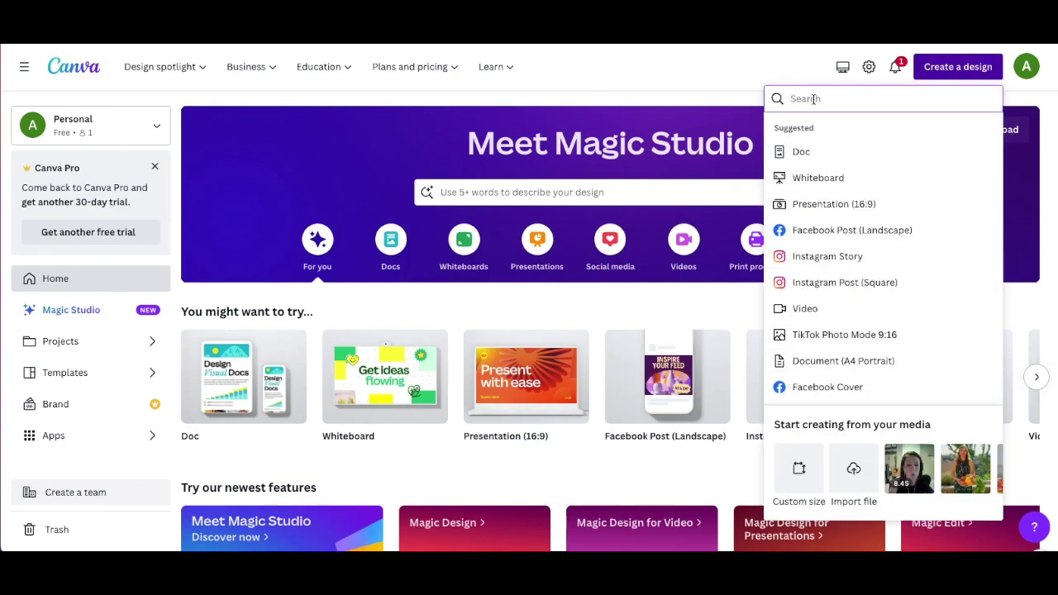
pyautogui.write('youtube')
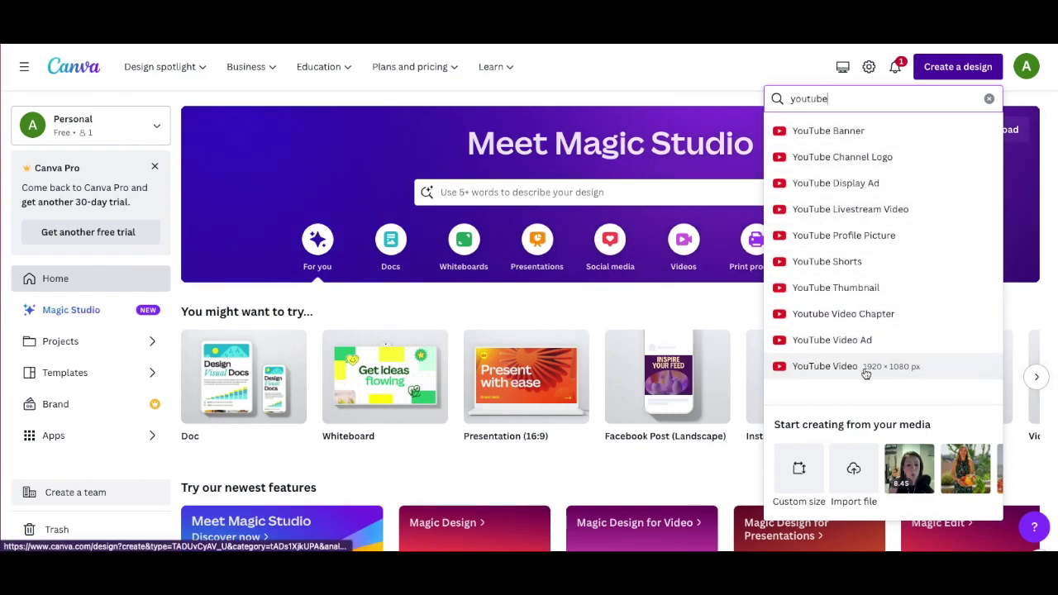
pyautogui.click(812, 371)
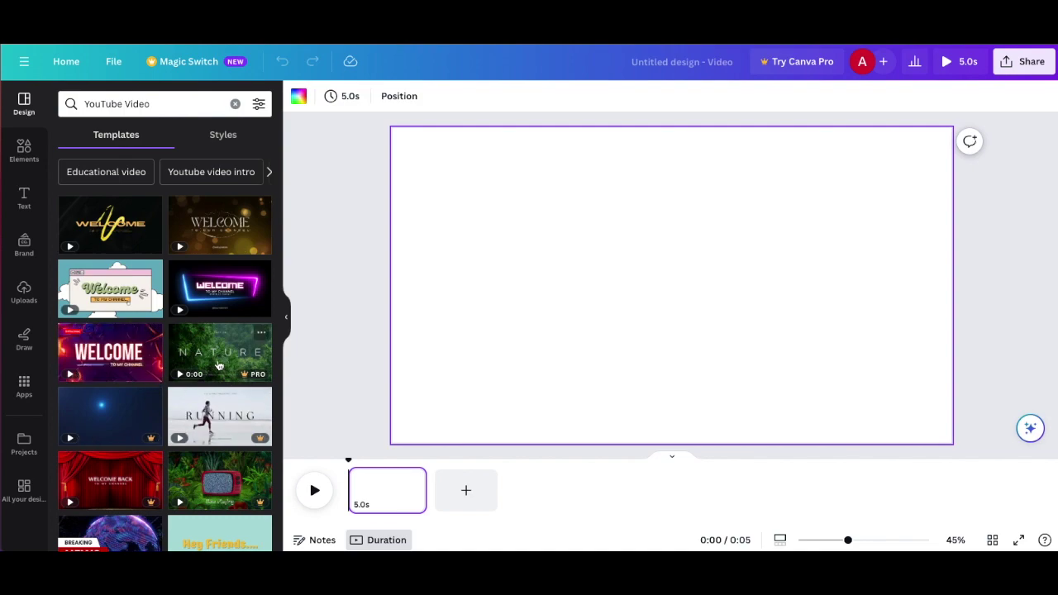
# - Look through the YouTube Video templates and apply the purple and red "WELCOME to my channel" intro to the blank page
pyautogui.scroll(-5, 215, 366)
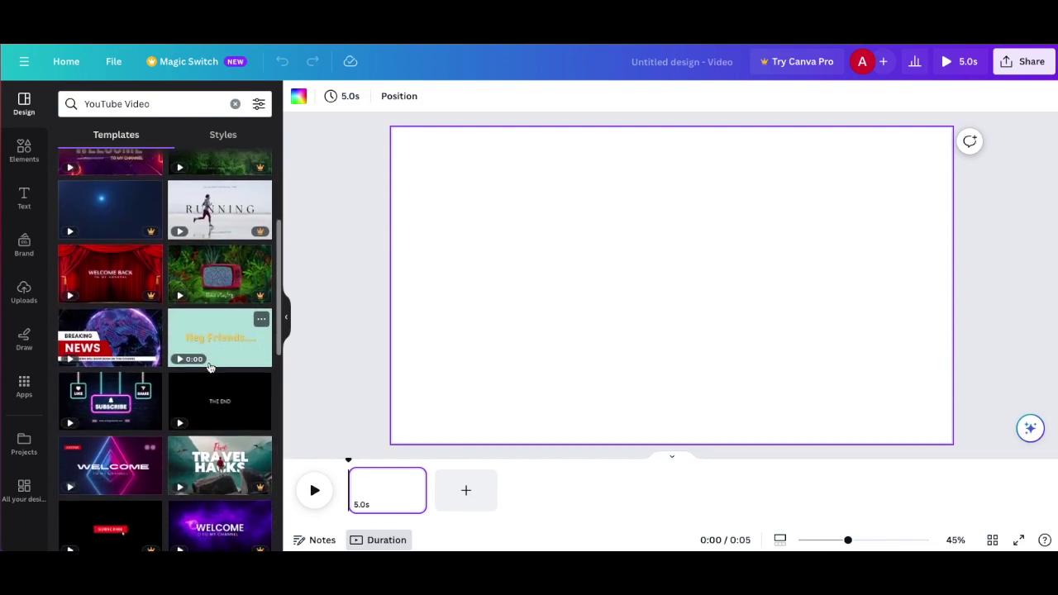
pyautogui.scroll(-8, 209, 366)
pyautogui.scroll(-3, 209, 366)
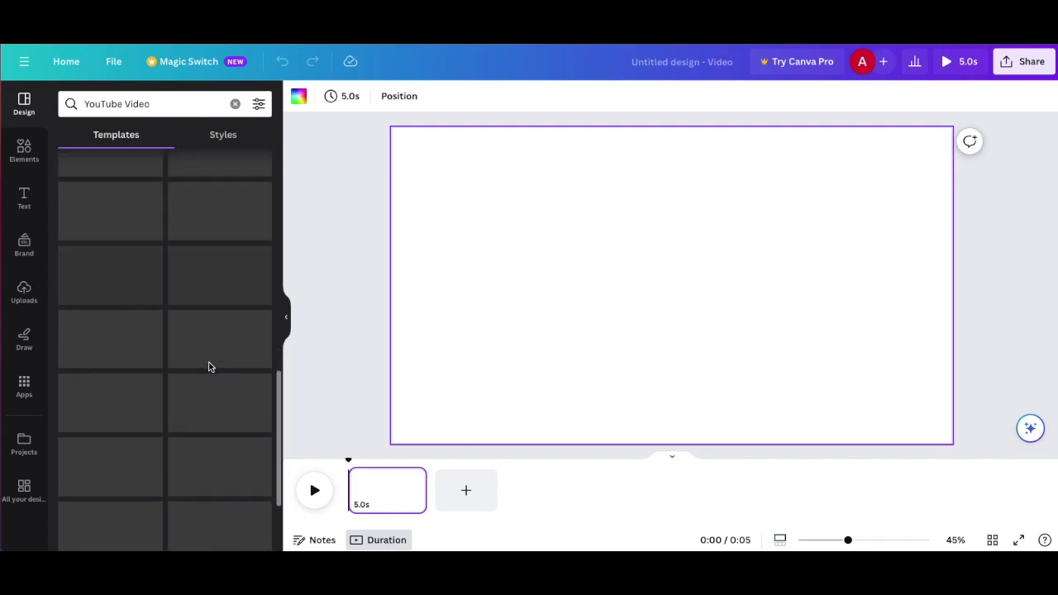
pyautogui.scroll(8, 209, 366)
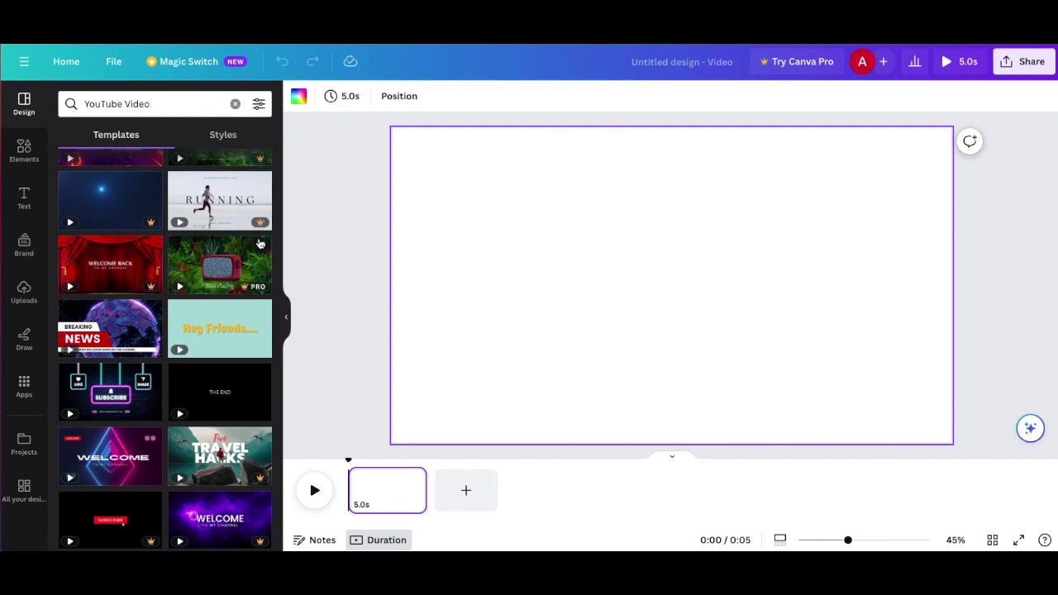
pyautogui.scroll(5, 259, 244)
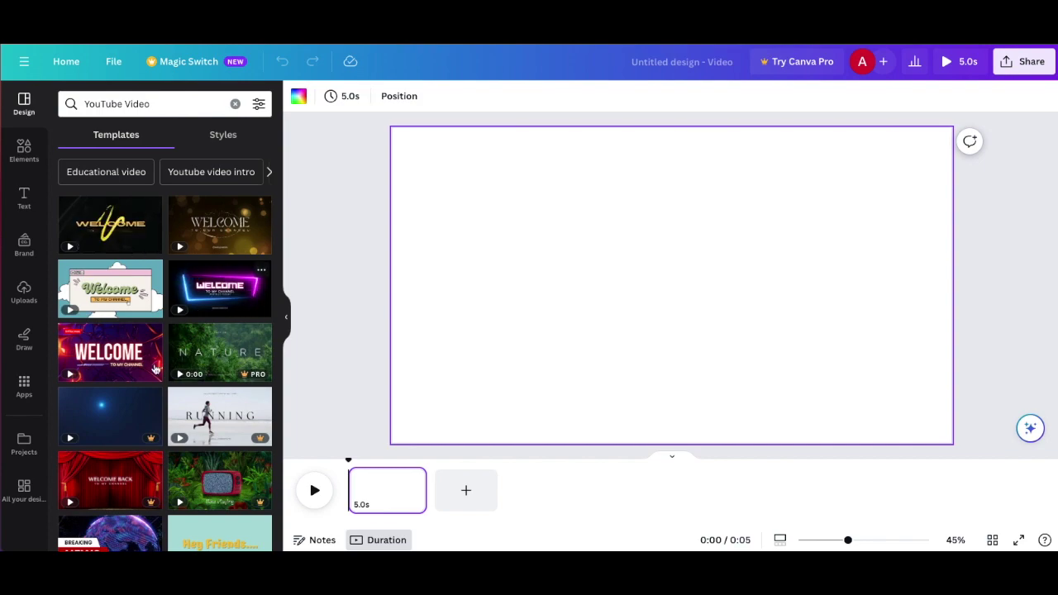
pyautogui.click(112, 357)
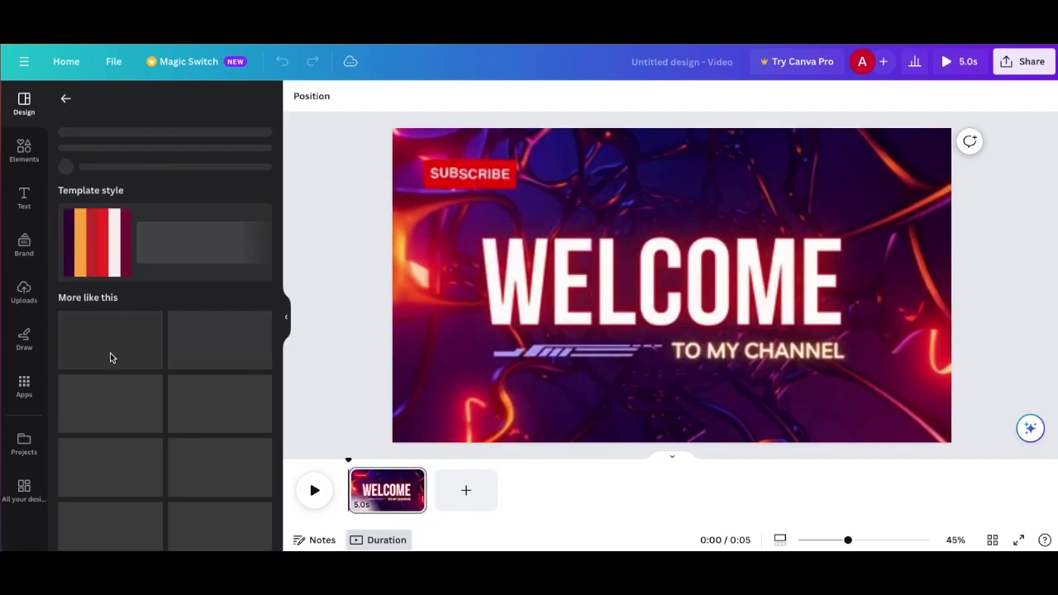
pyautogui.click(674, 364)
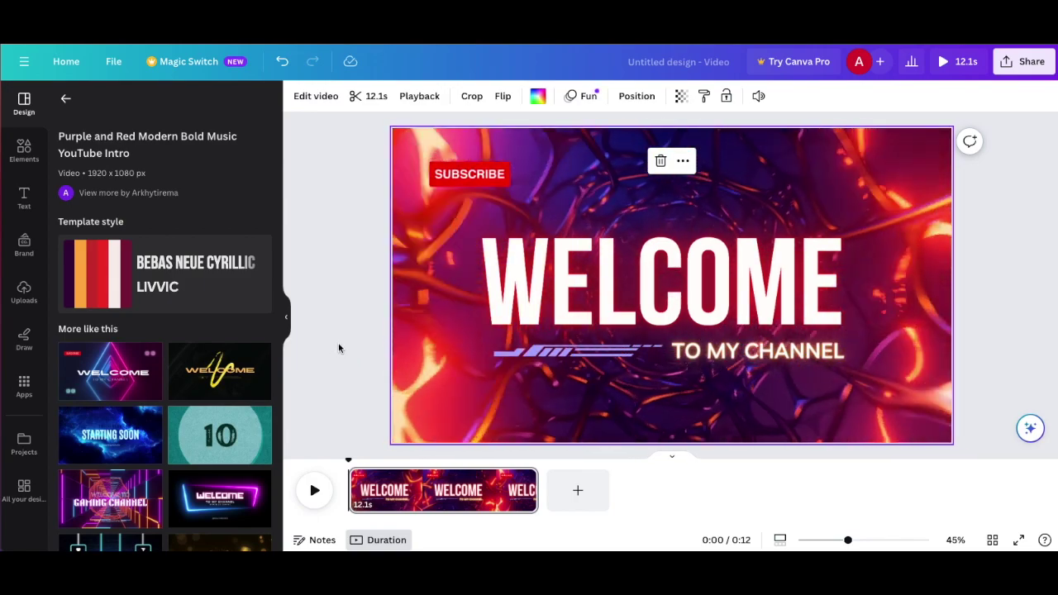
# - Examine the audio library's tracks by category and check which of them require a Pro plan
pyautogui.click(66, 100)
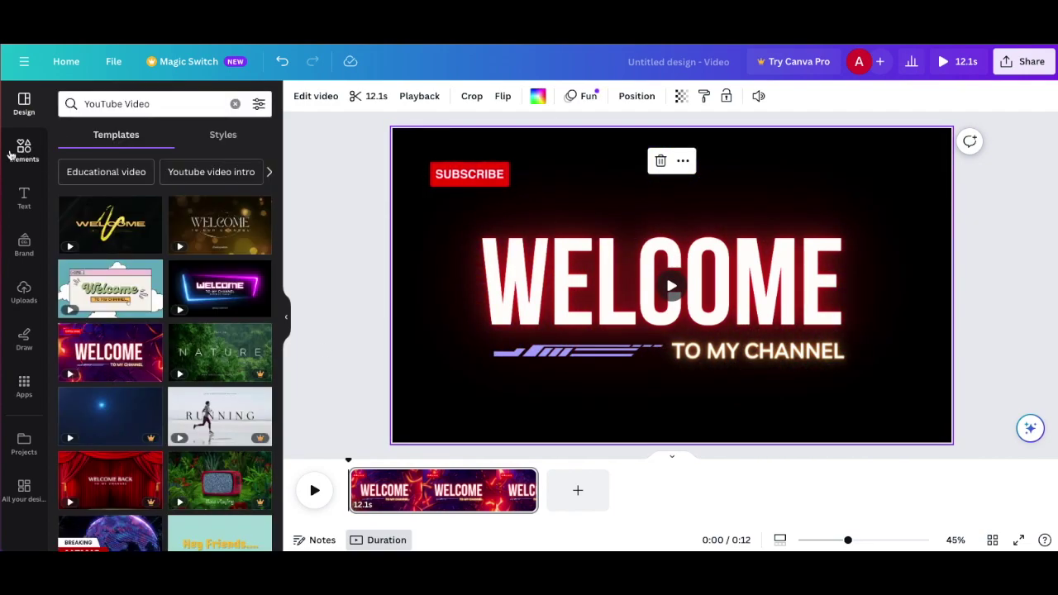
pyautogui.click(24, 150)
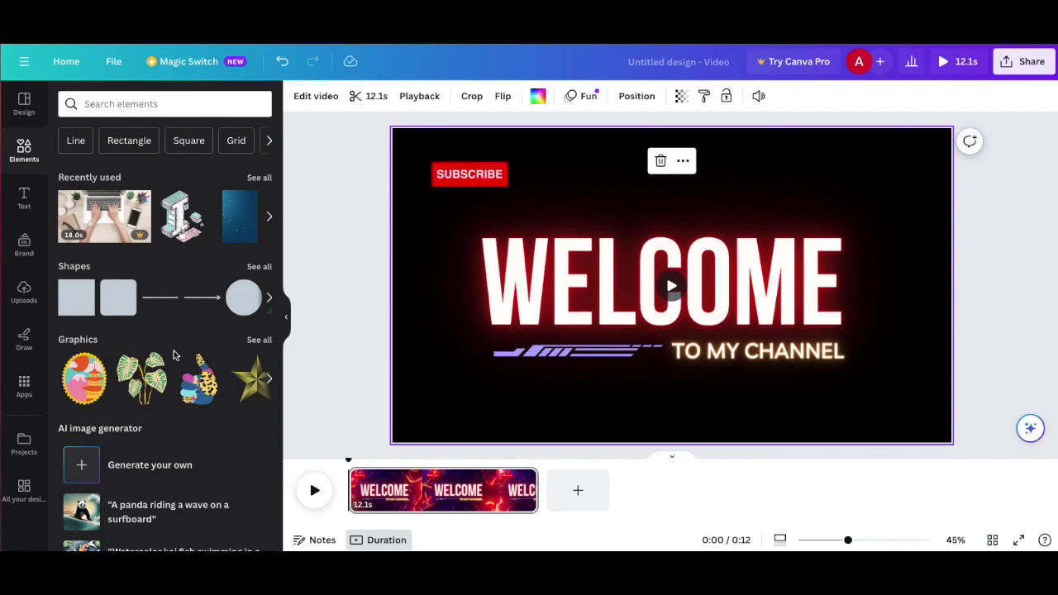
pyautogui.scroll(-5, 173, 355)
pyautogui.scroll(-4, 173, 354)
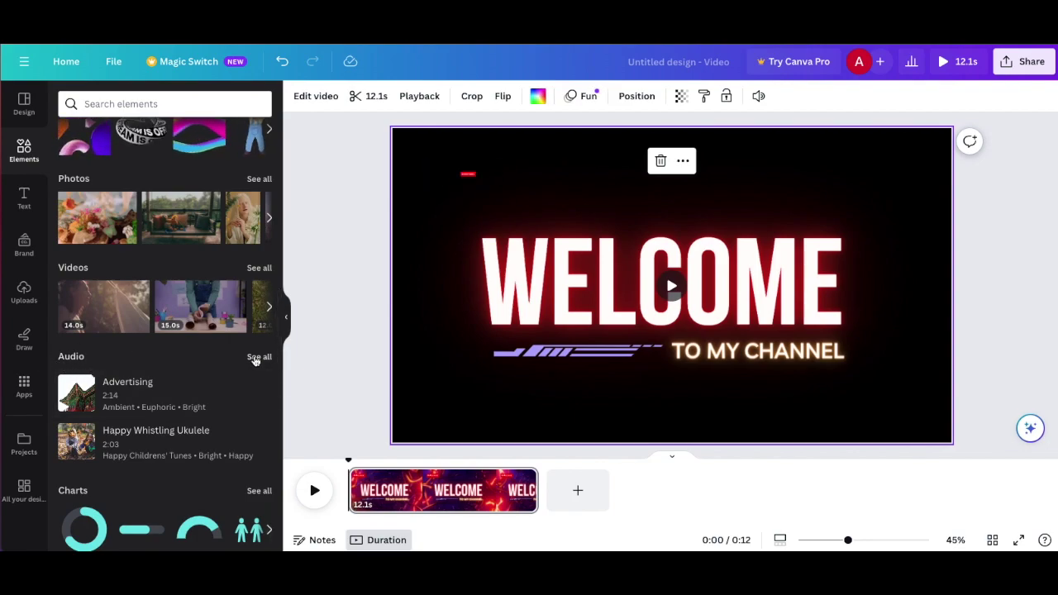
pyautogui.click(258, 357)
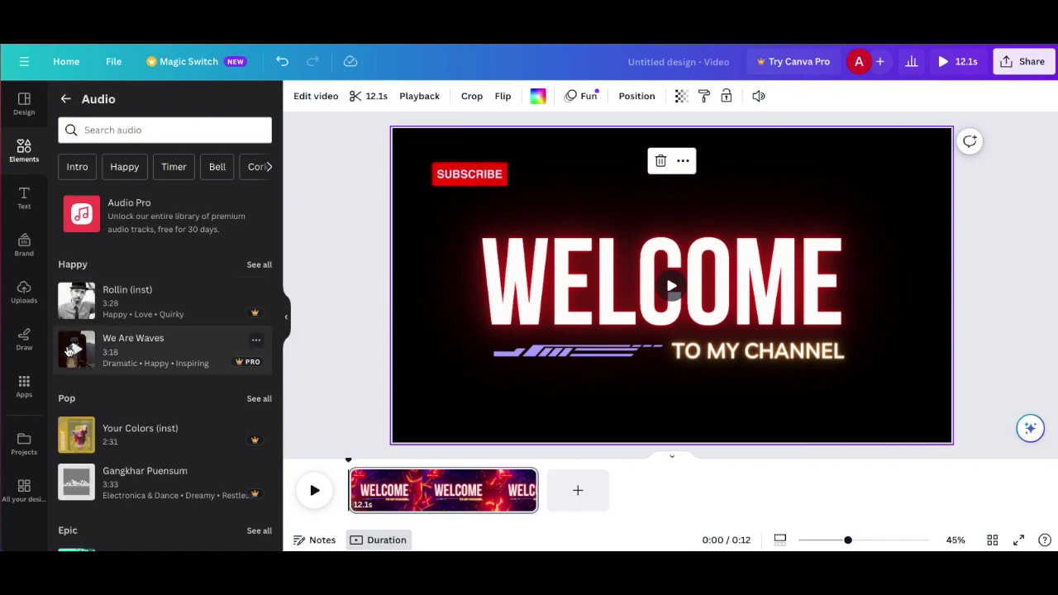
pyautogui.scroll(-3, 123, 432)
pyautogui.scroll(-6, 123, 435)
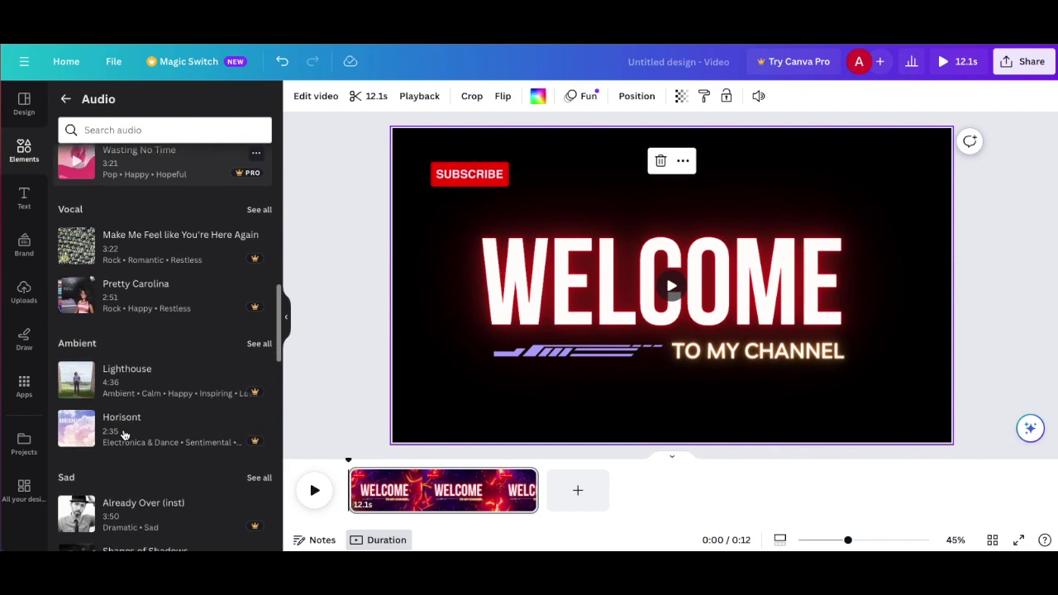
pyautogui.scroll(-4, 108, 417)
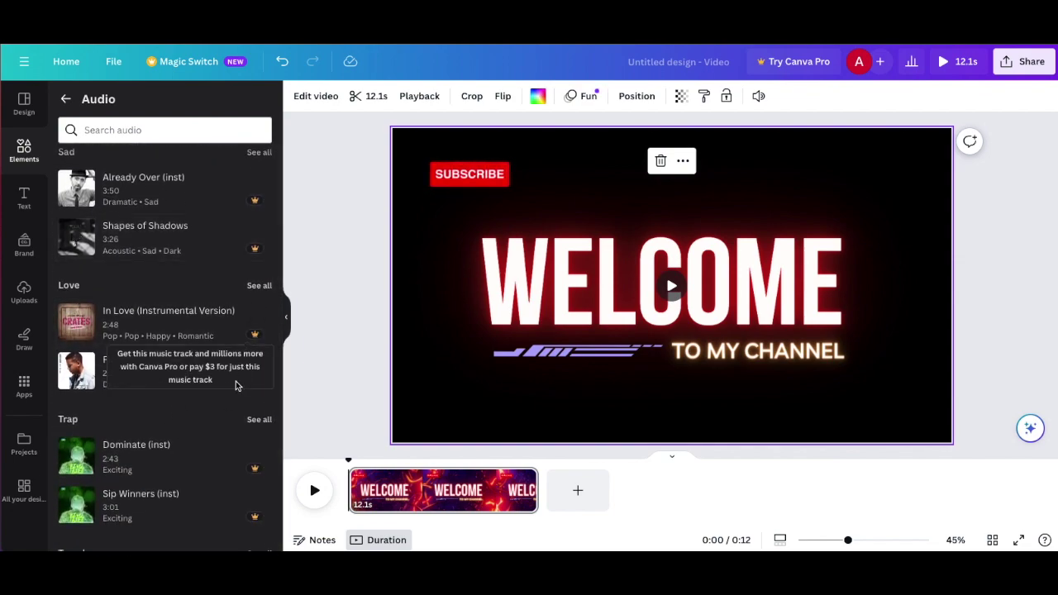
pyautogui.scroll(-3, 157, 397)
pyautogui.scroll(-2, 155, 400)
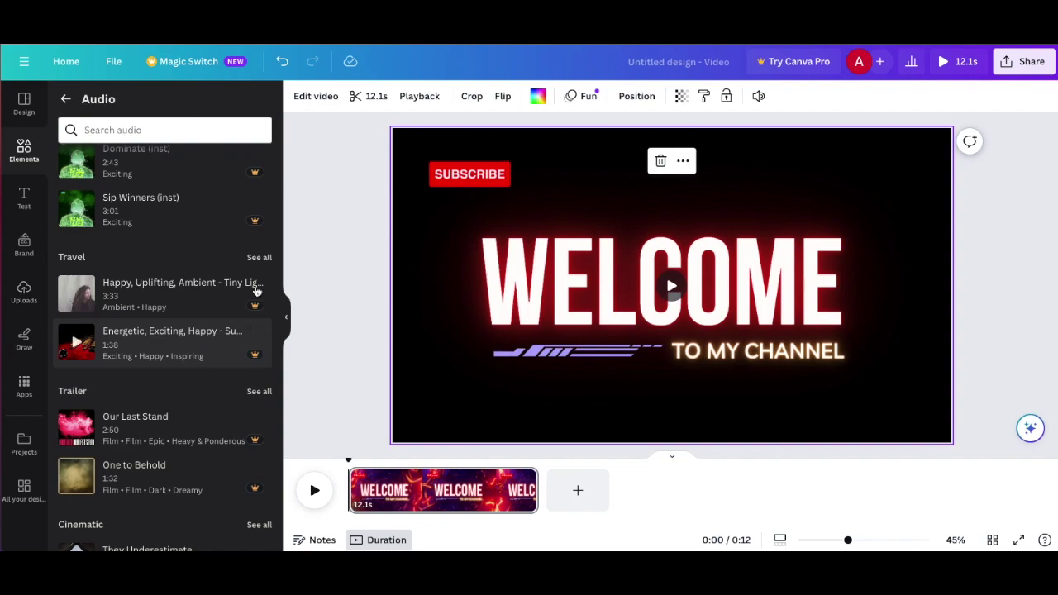
pyautogui.moveTo(250, 310)
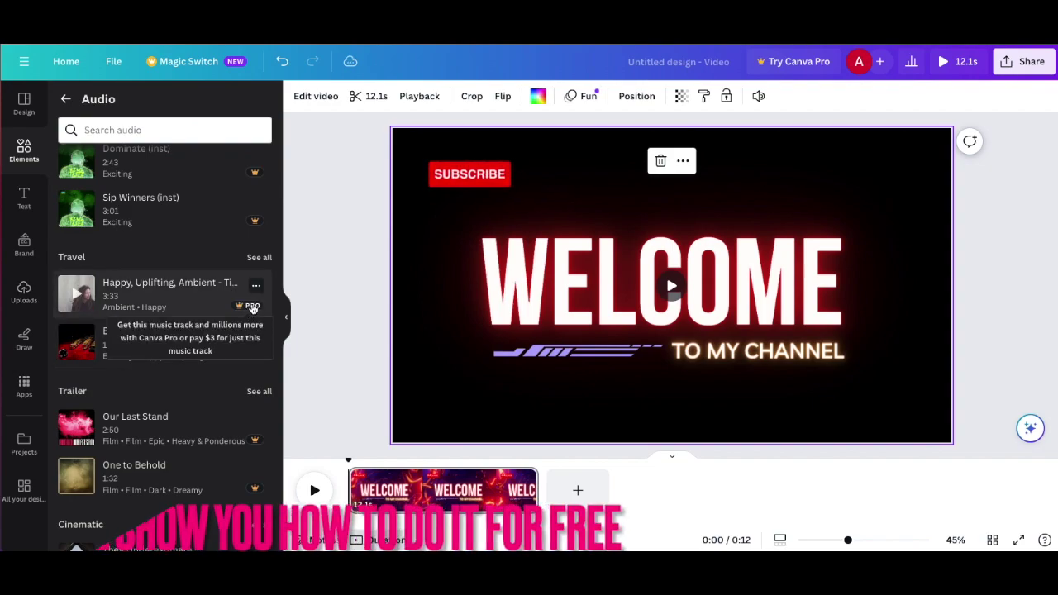
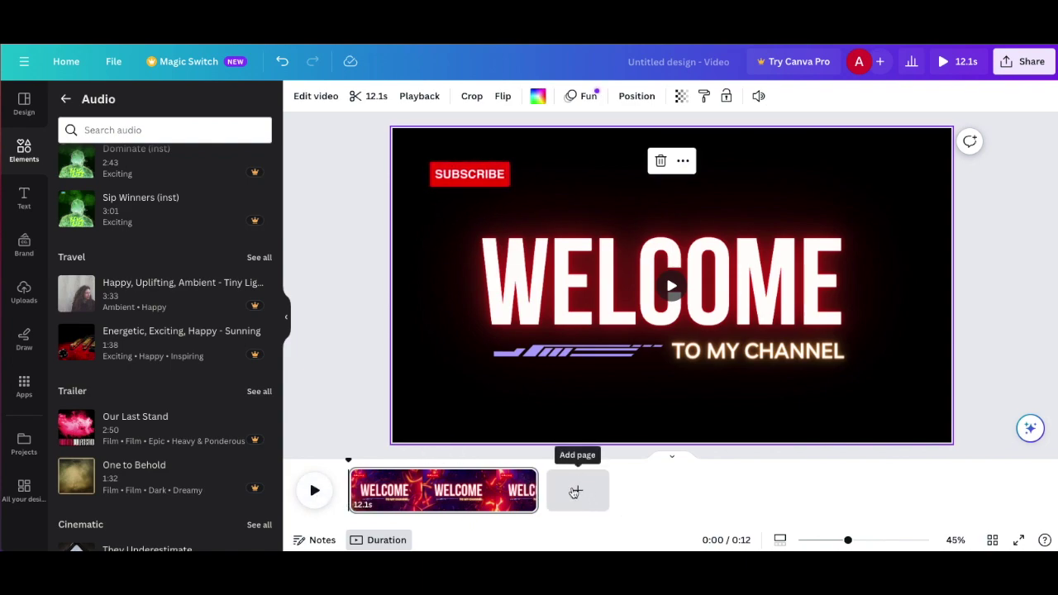
pyautogui.scroll(10, 164, 376)
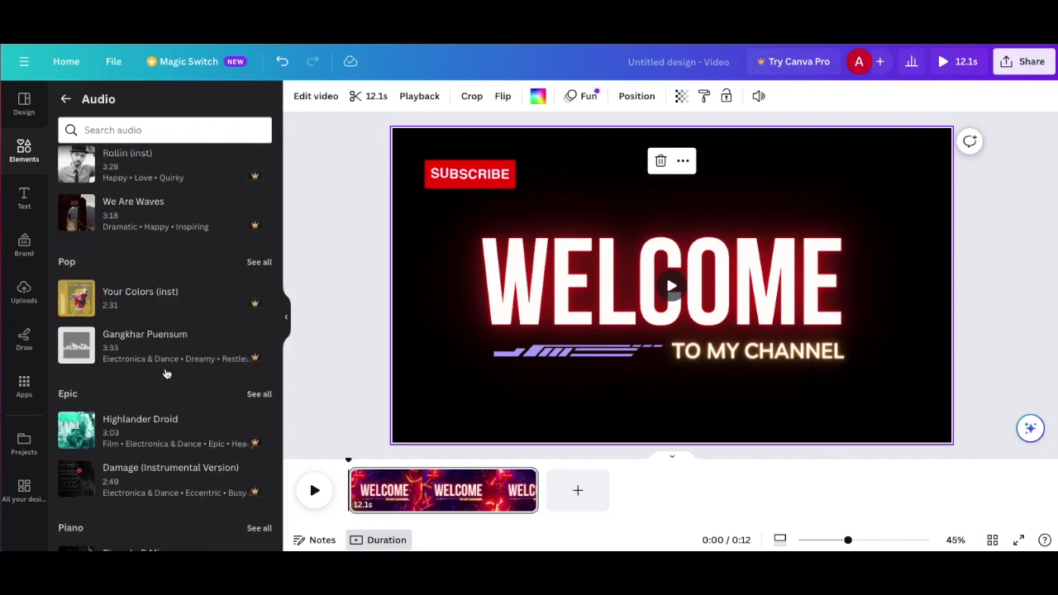
# - Add a second page and apply the welcome page of the Black & Orange Simple Welcome To My Channel Youtube Intro template
pyautogui.click(26, 108)
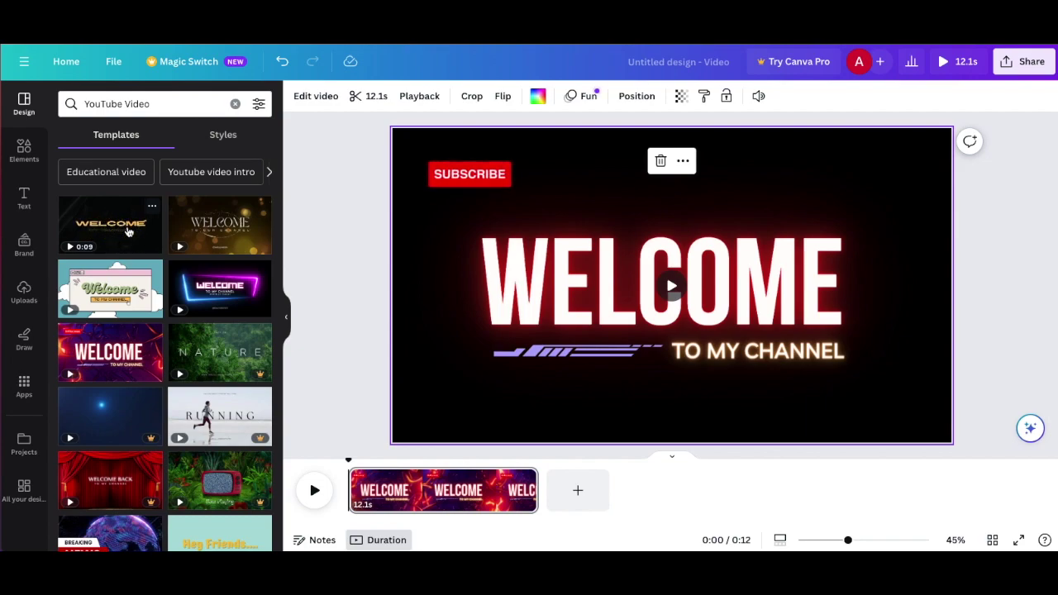
pyautogui.click(578, 490)
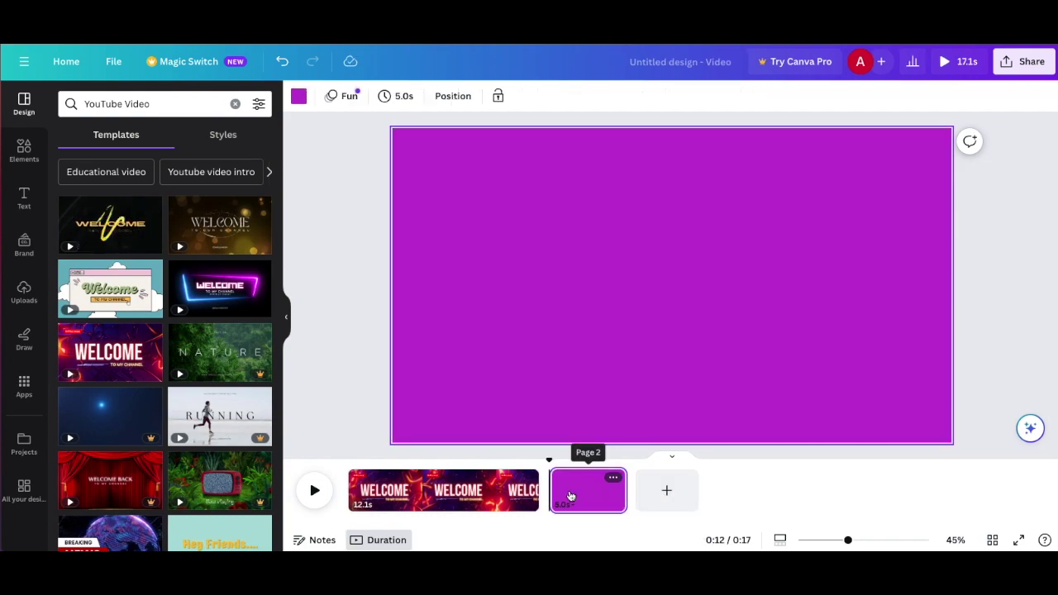
pyautogui.click(110, 224)
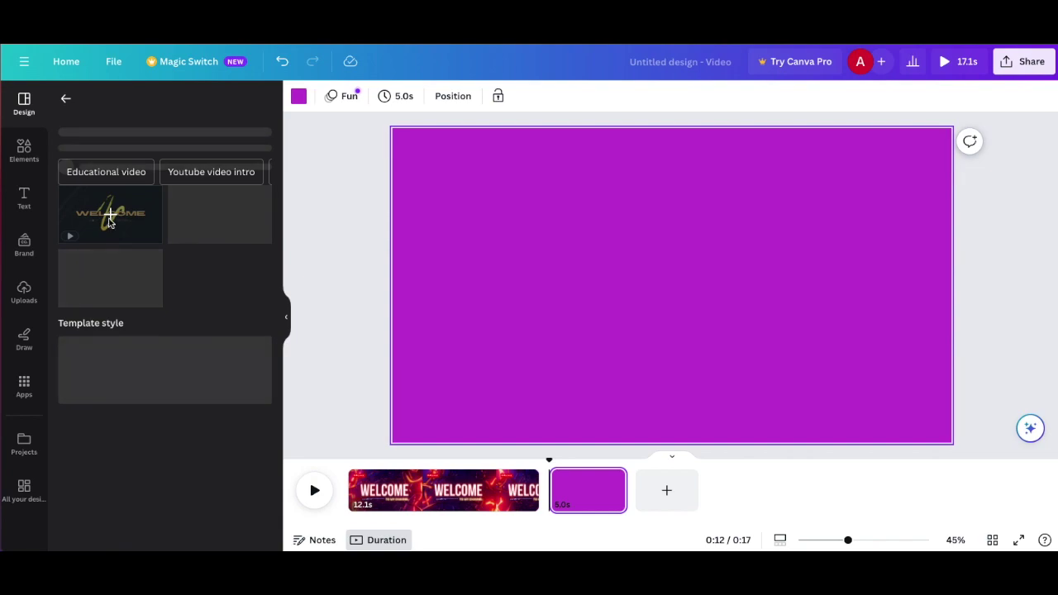
pyautogui.click(109, 293)
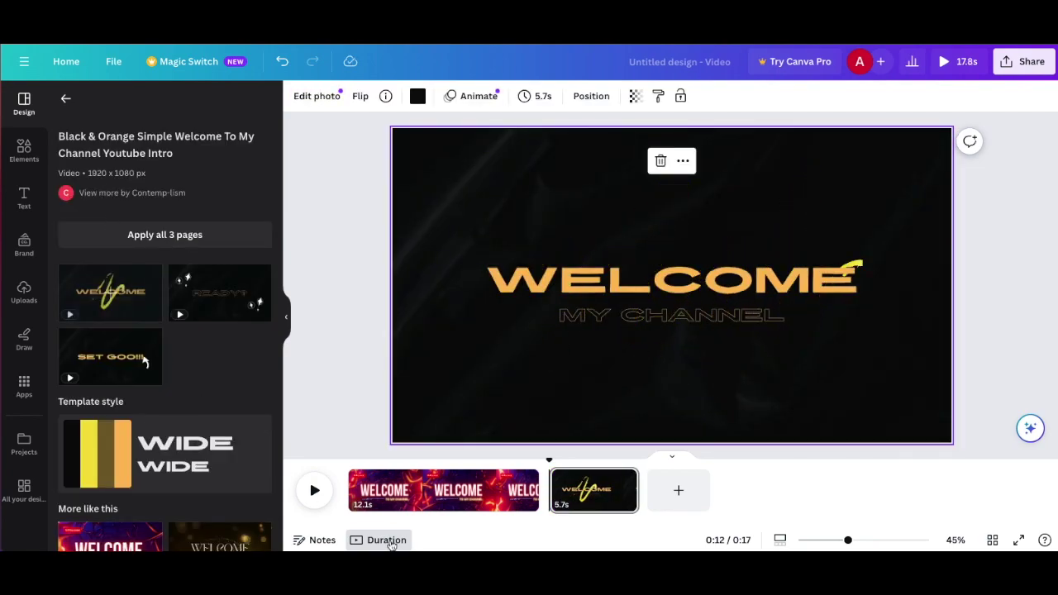
# - Trim the first page to about 2.8 s and the second page to about 3.4 s, and preview the video
pyautogui.click(481, 502)
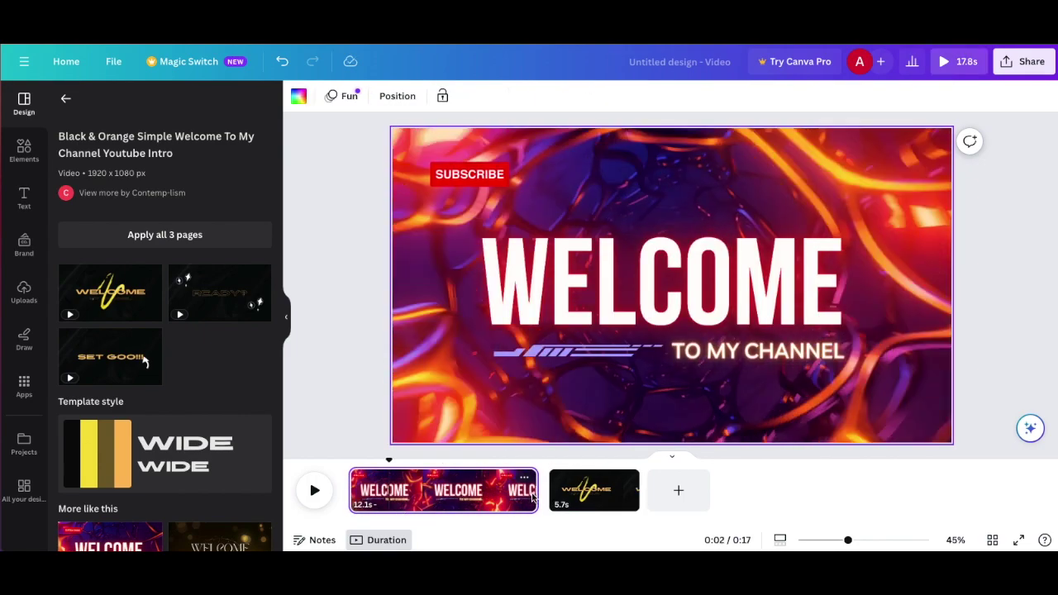
pyautogui.moveTo(536, 490); pyautogui.dragTo(400, 493)
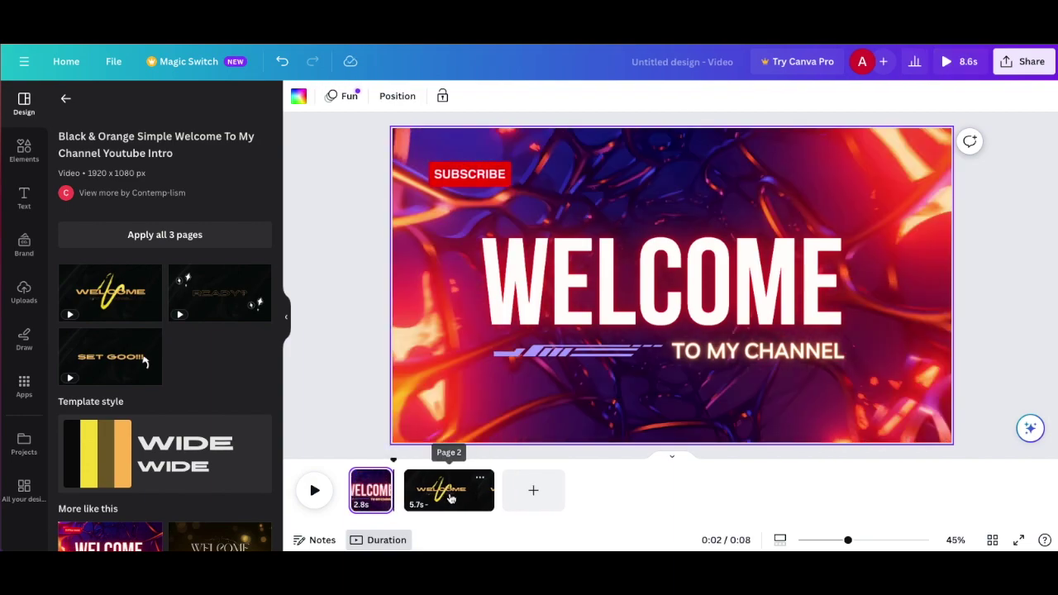
pyautogui.click(450, 498)
pyautogui.moveTo(493, 490); pyautogui.dragTo(456, 491)
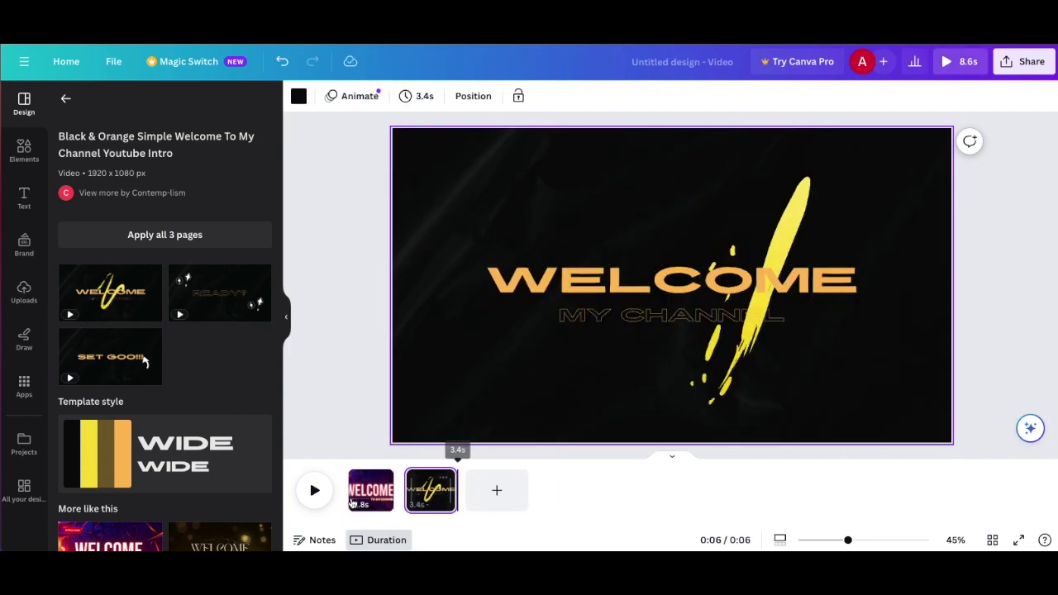
pyautogui.click(315, 491)
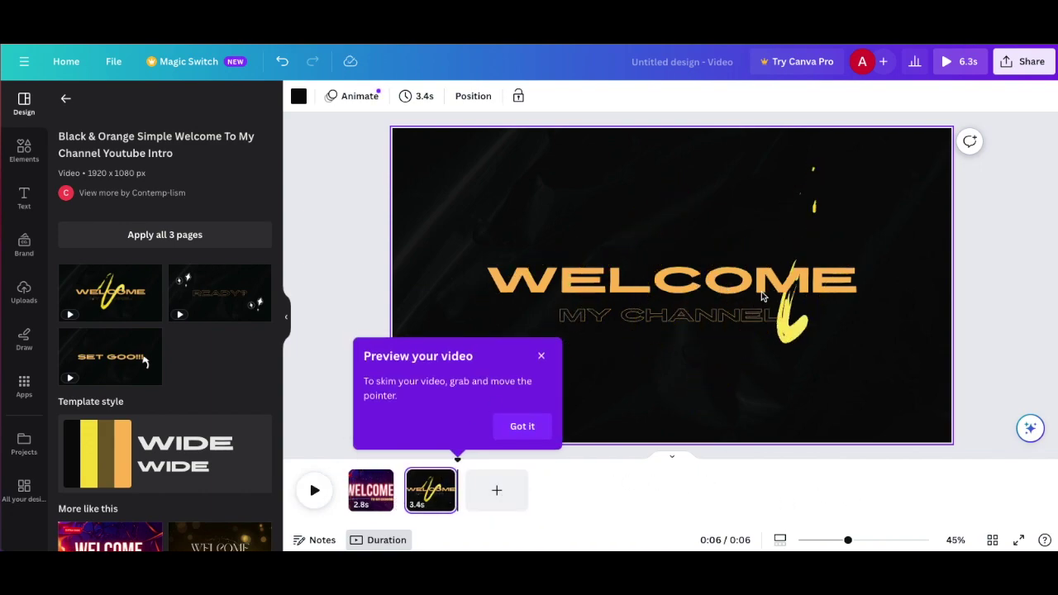
pyautogui.click(541, 356)
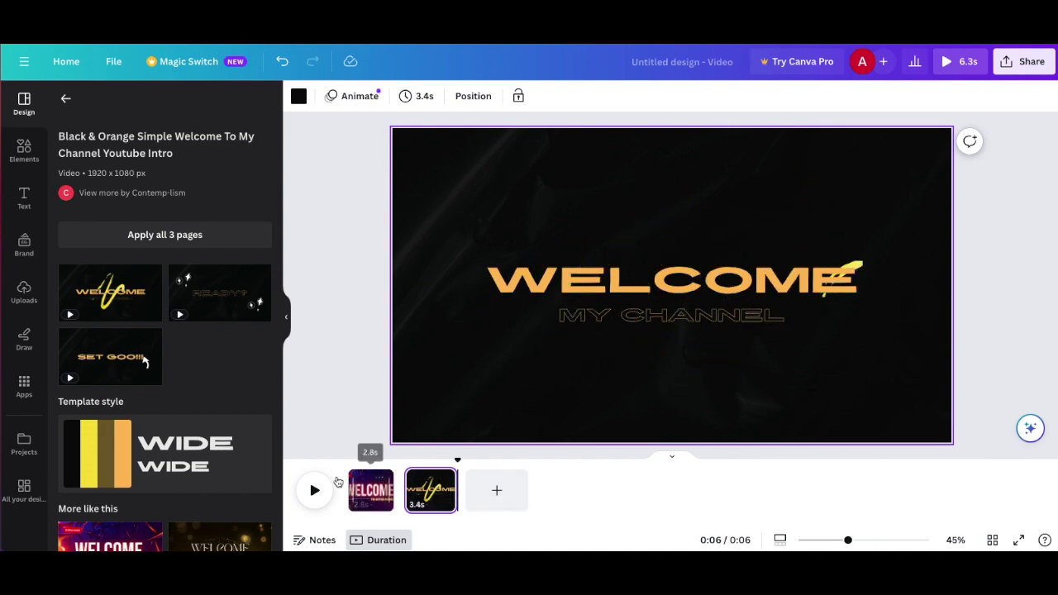
# - Add the "Rollin (inst)" audio track and extend it back to the start of the video so it spans both pages
pyautogui.click(24, 151)
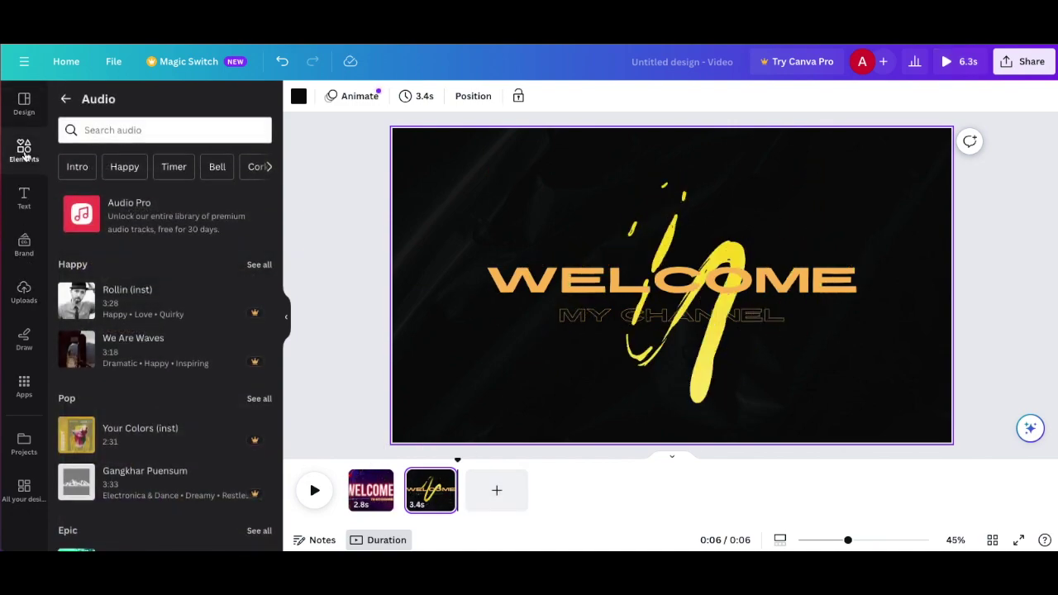
pyautogui.click(117, 305)
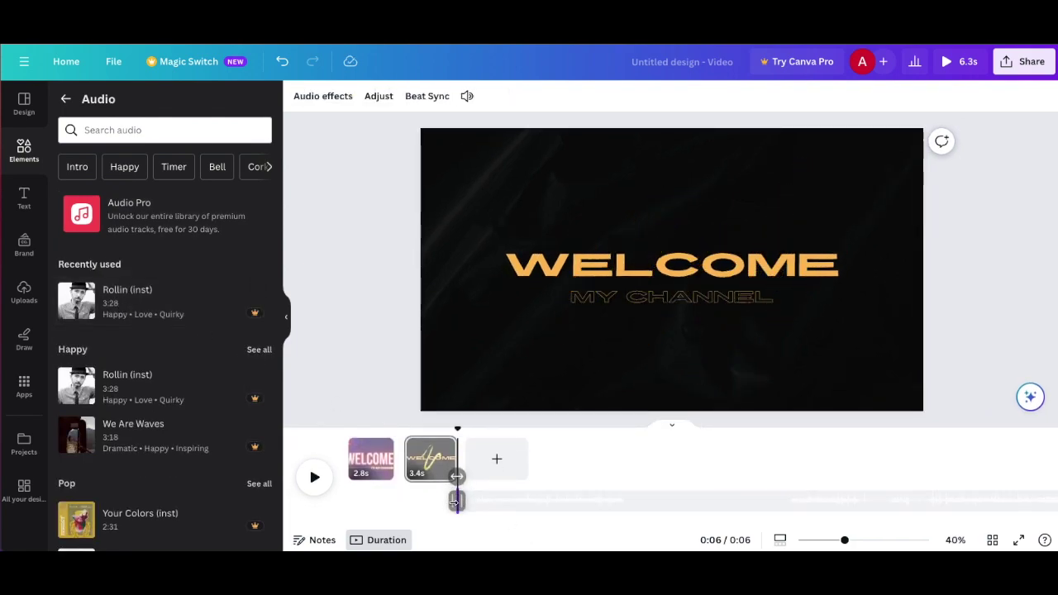
pyautogui.press('Delete')
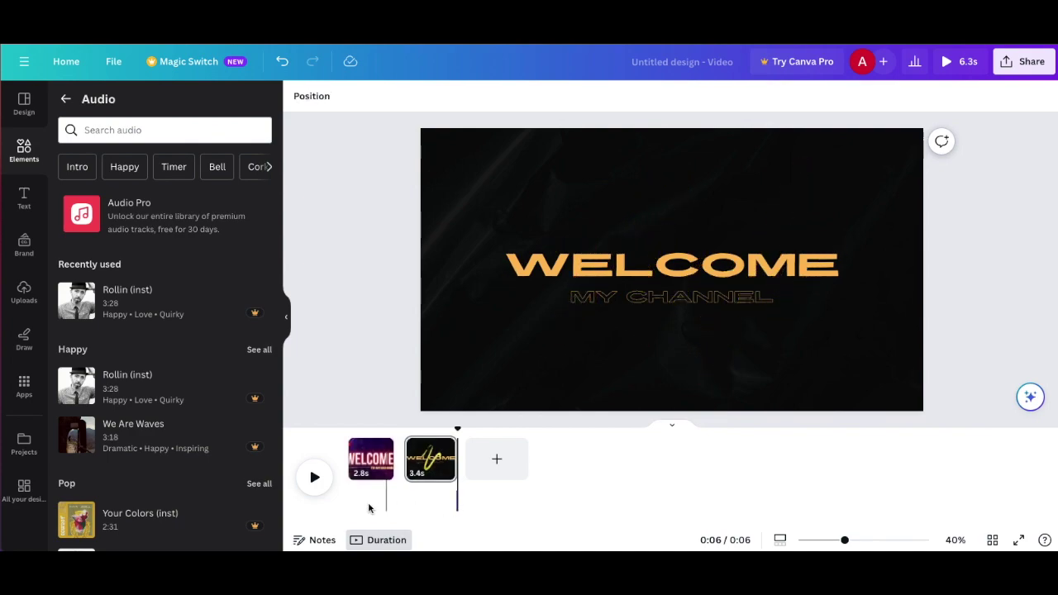
pyautogui.click(176, 306)
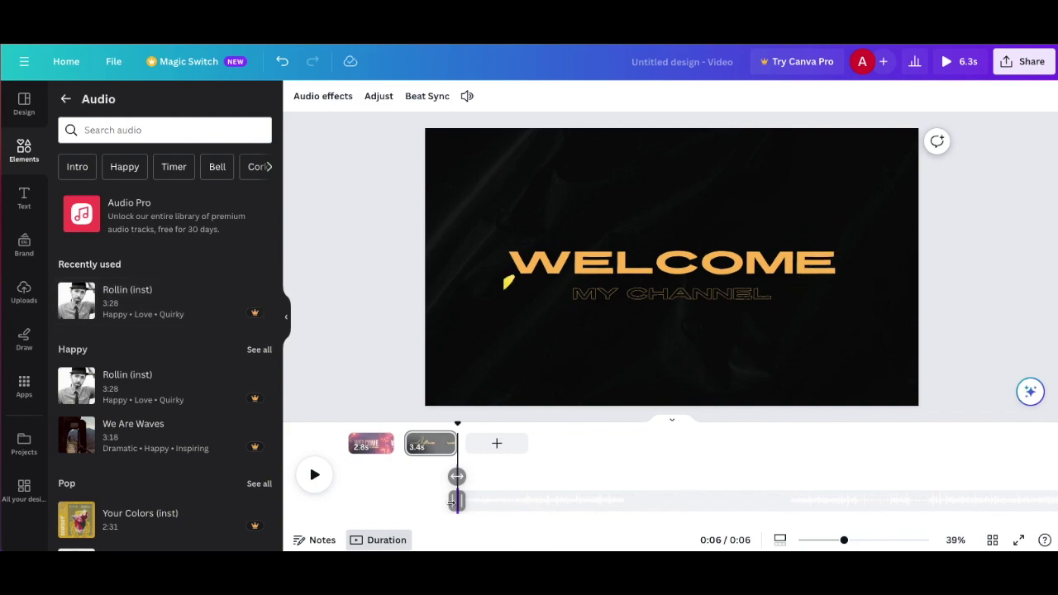
pyautogui.moveTo(453, 501); pyautogui.dragTo(347, 475)
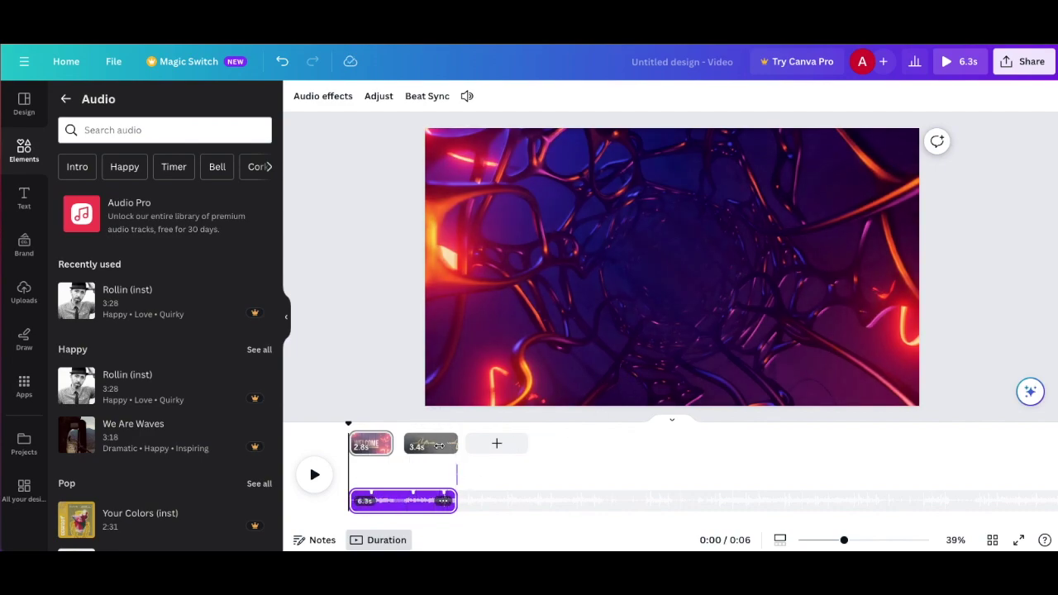
# - Delete the purple and red intro page and the audio track from the timeline
pyautogui.click(372, 447)
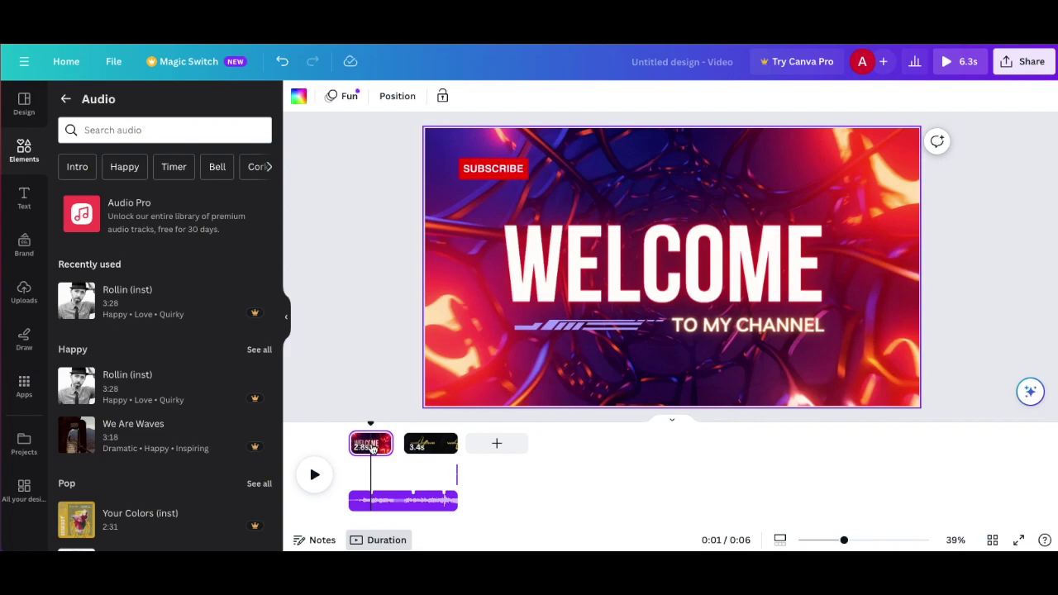
pyautogui.press('Delete')
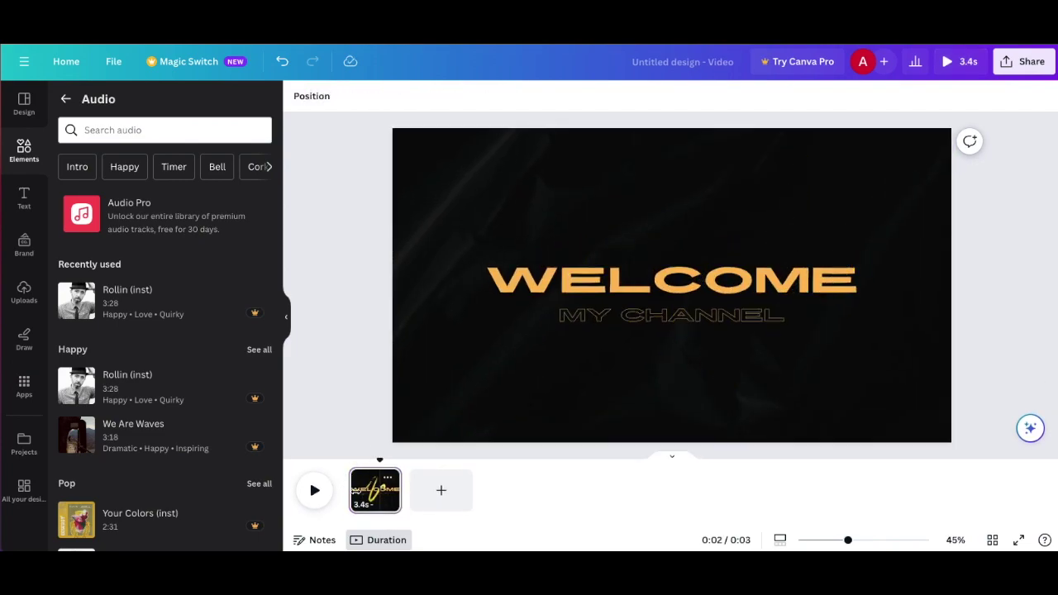
# - Delete the remaining black and orange welcome page from the timeline and leave the audio library
pyautogui.click(373, 489)
pyautogui.press('Delete')
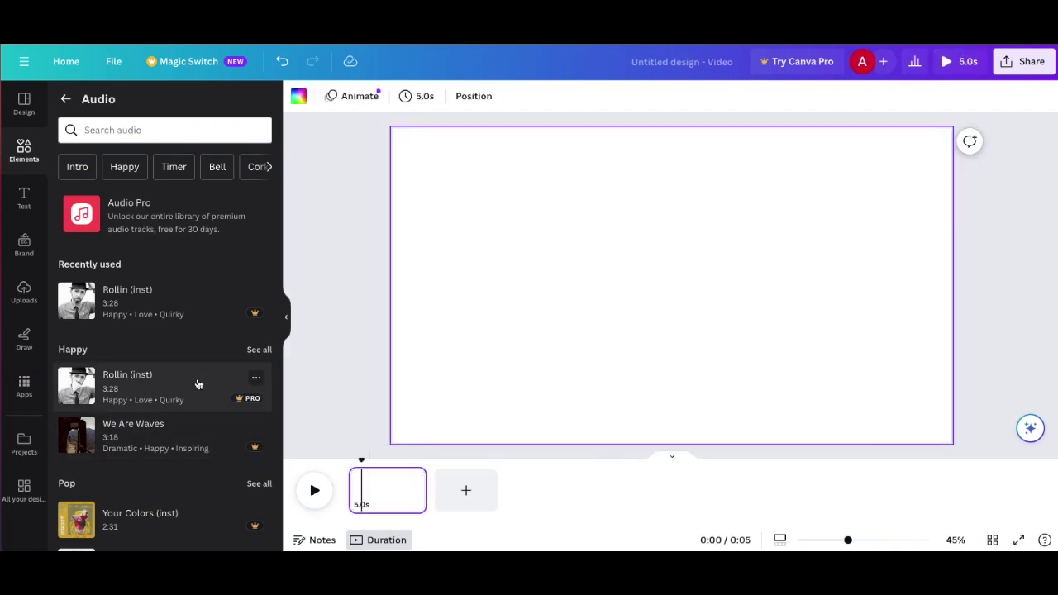
pyautogui.click(66, 100)
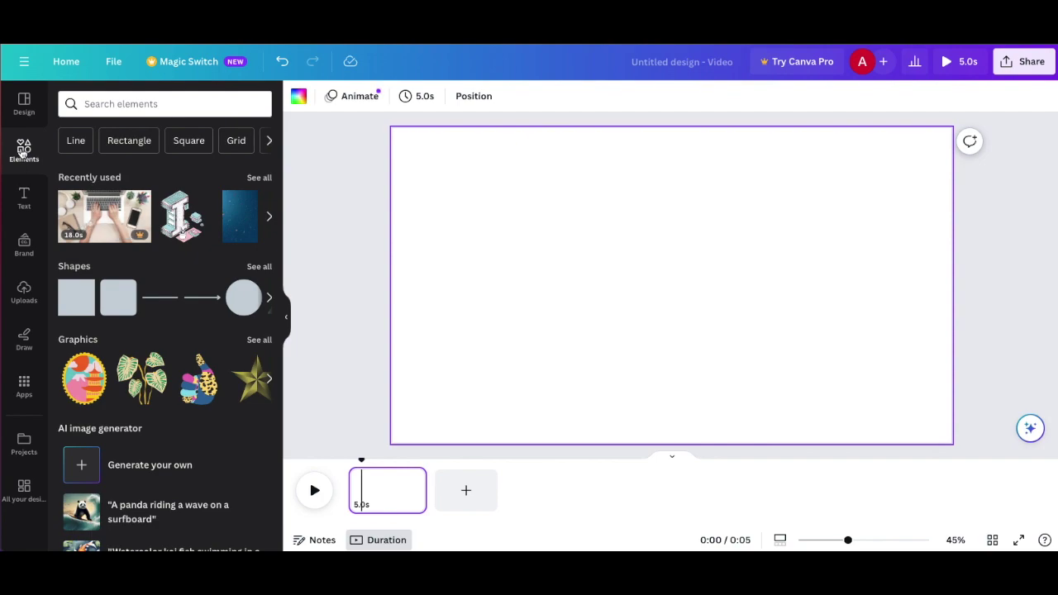
# - Search the elements for "travel" videos and add the 12-second clip of an airplane wing at sunset to the blank page
pyautogui.click(137, 105)
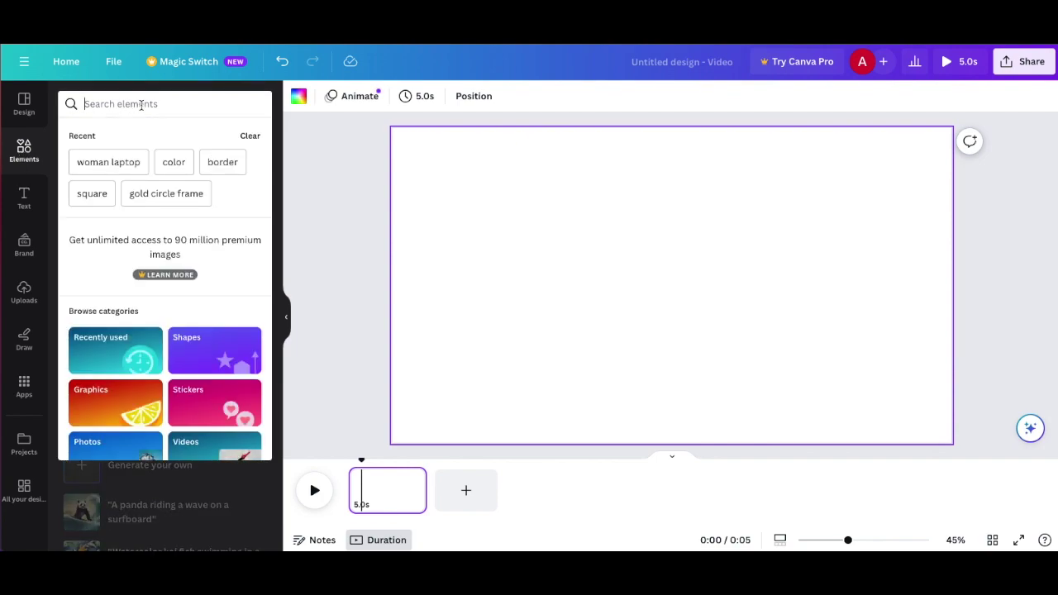
pyautogui.write('travel')
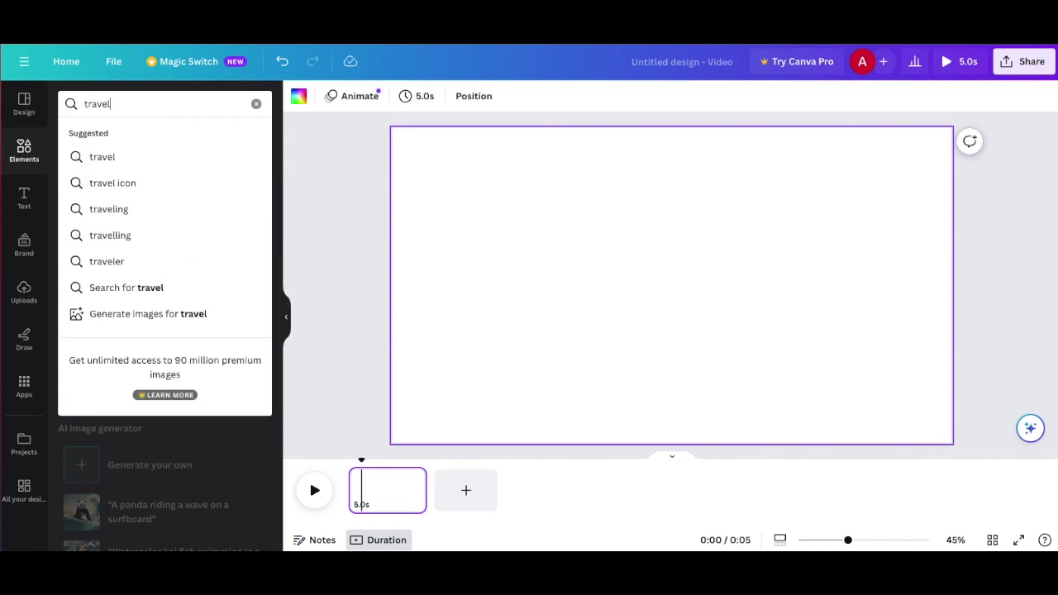
pyautogui.press('Return')
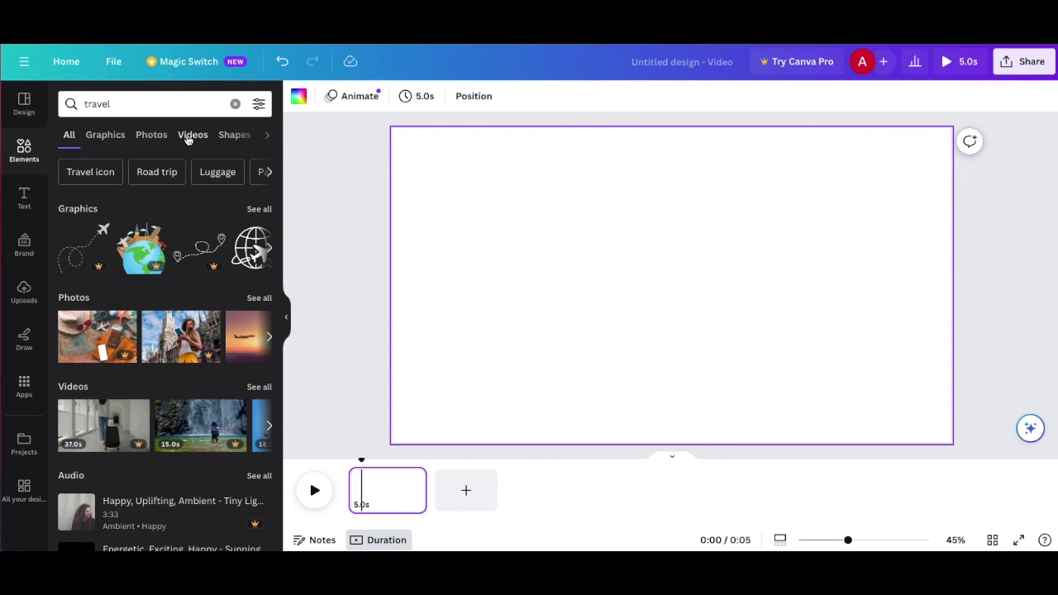
pyautogui.click(191, 135)
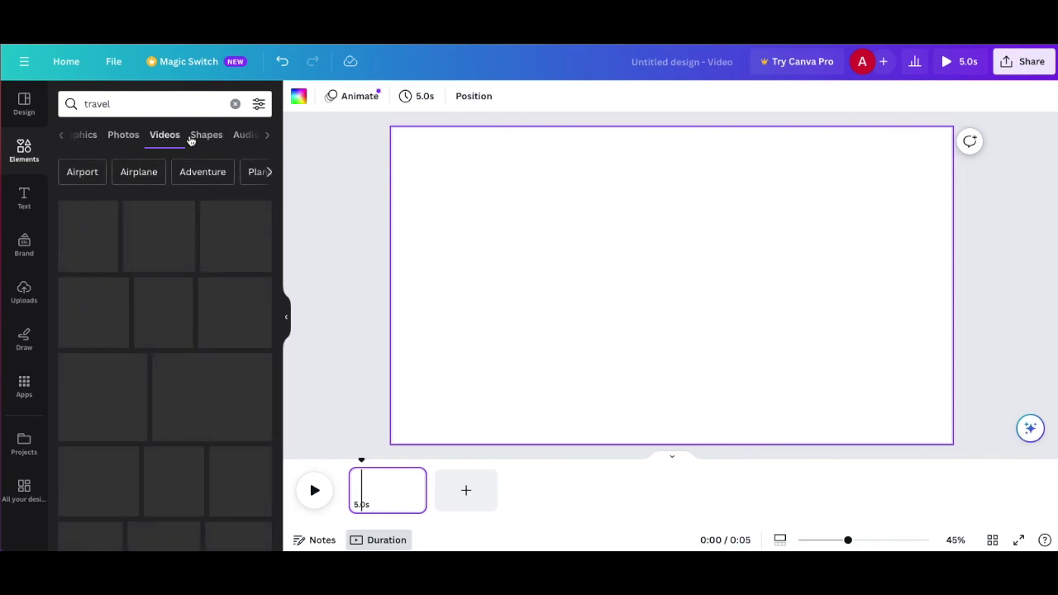
pyautogui.moveTo(197, 314)
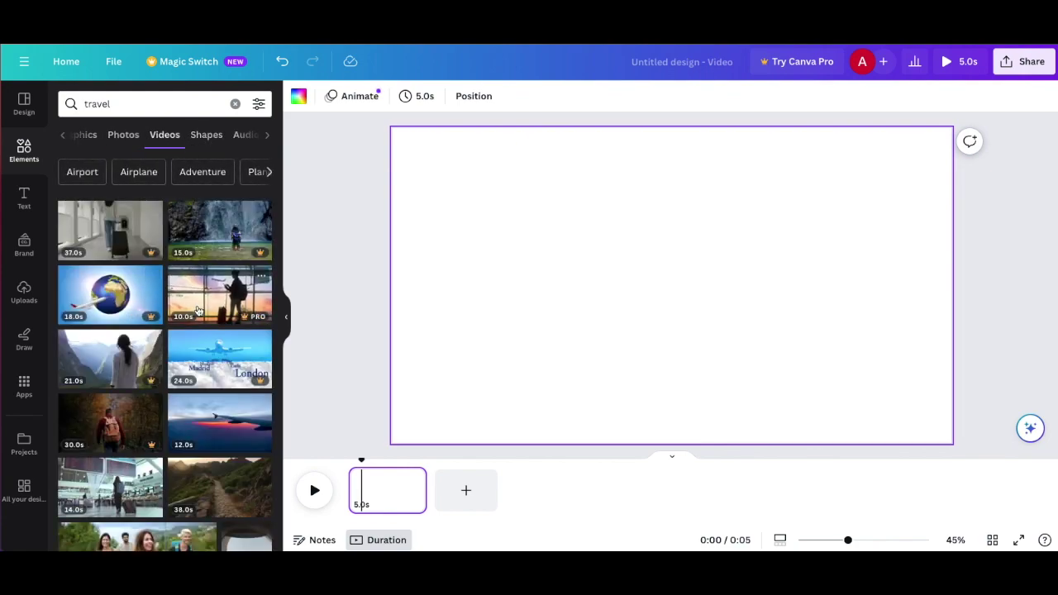
pyautogui.scroll(-2, 198, 310)
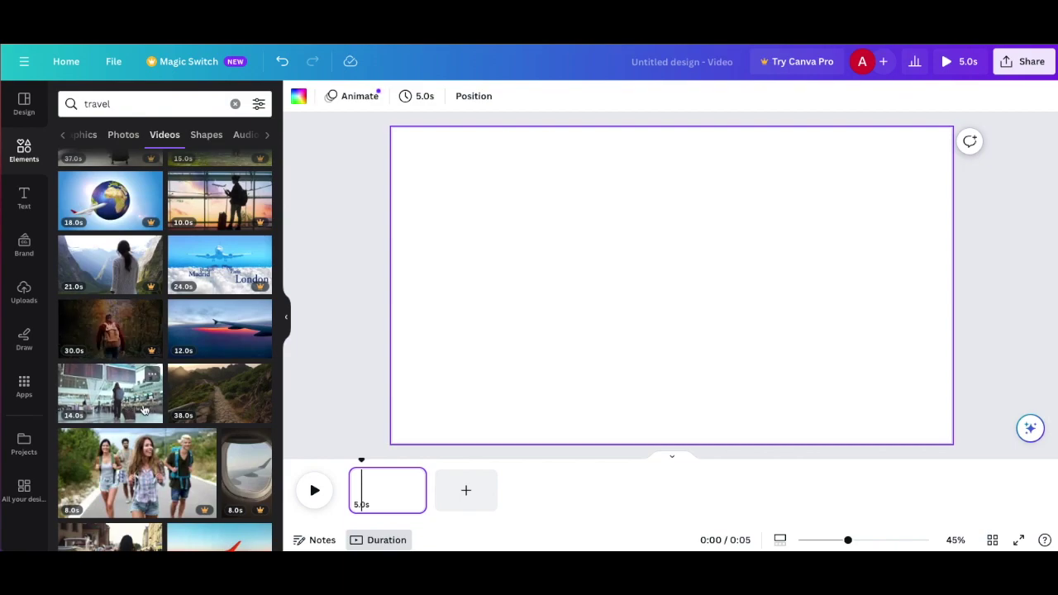
pyautogui.click(221, 328)
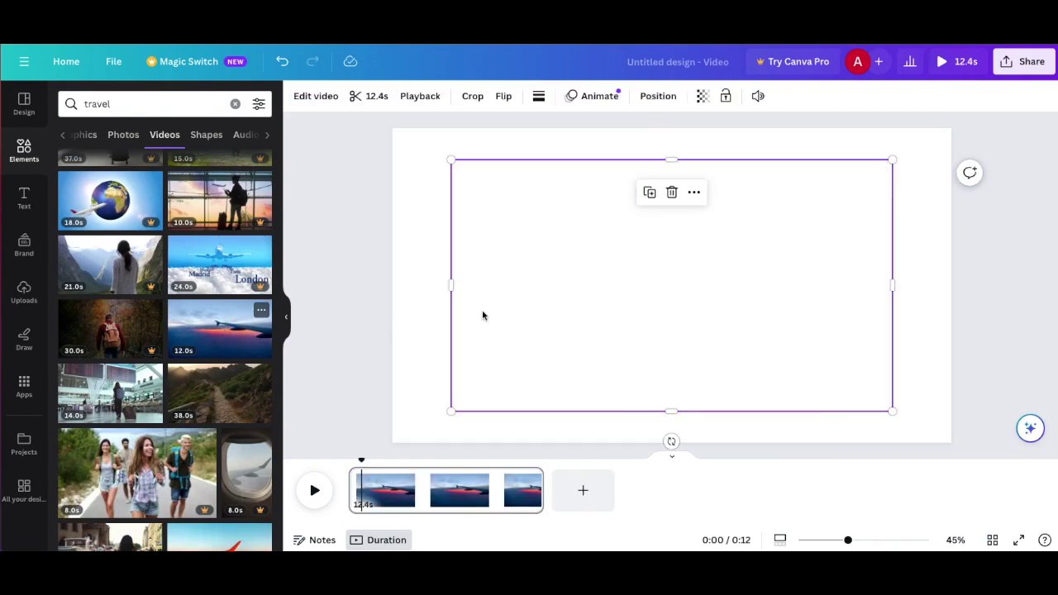
# - Reposition and enlarge the airplane wing clip so it fills the whole page, and look through more travel videos
pyautogui.moveTo(674, 240); pyautogui.dragTo(647, 239)
pyautogui.moveTo(824, 381); pyautogui.dragTo(952, 443)
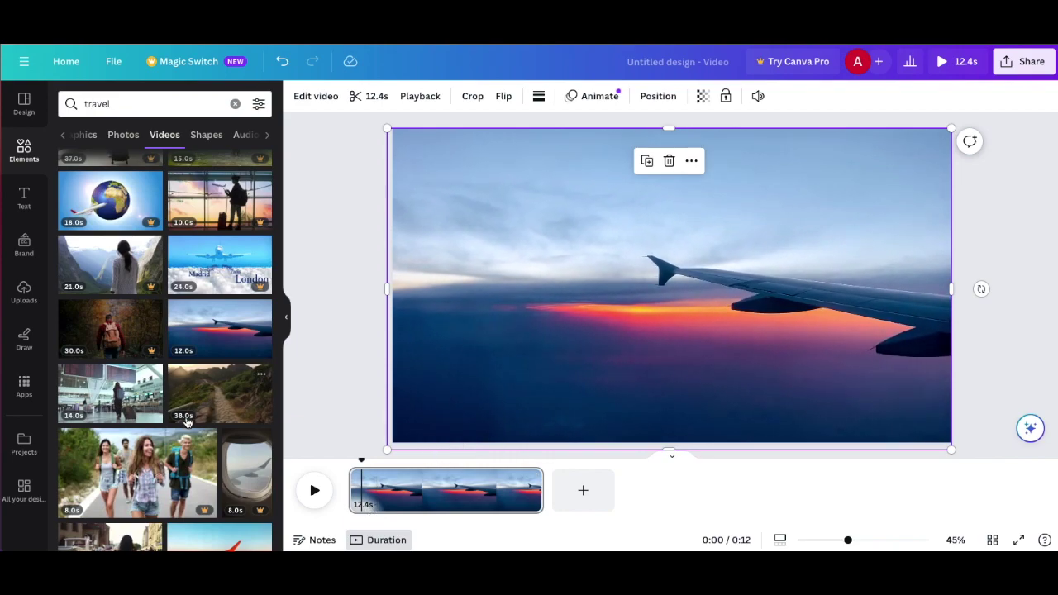
pyautogui.scroll(-2, 187, 423)
pyautogui.scroll(-2, 187, 422)
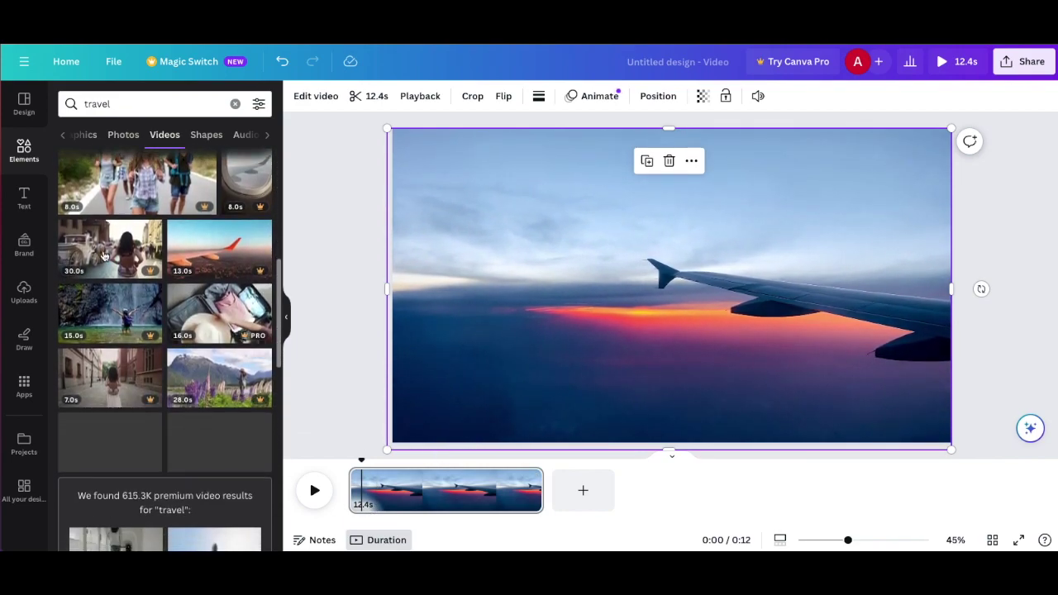
pyautogui.click(327, 314)
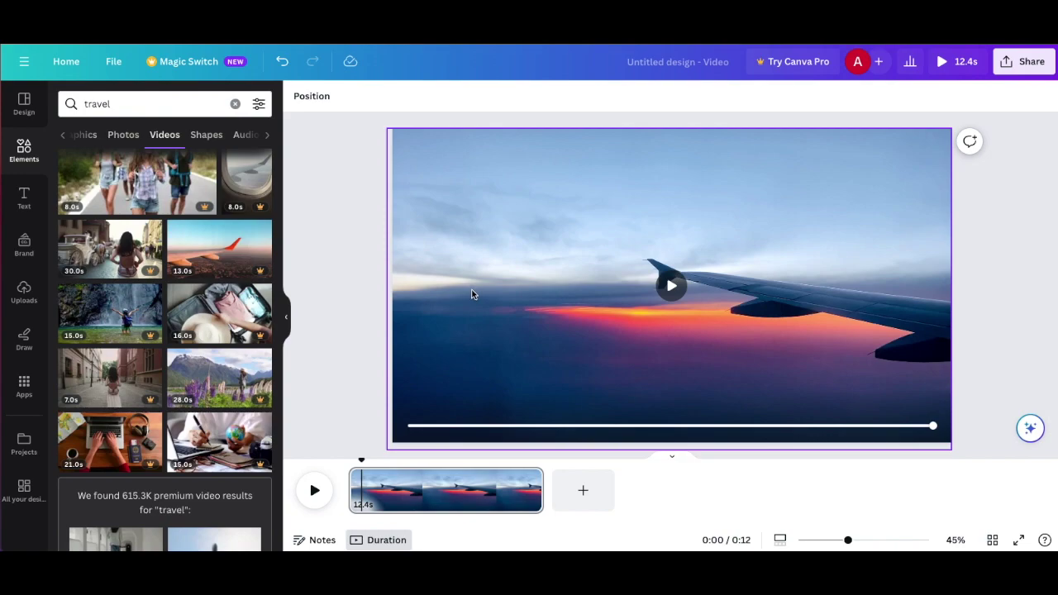
# - Browse the available text styles and font combinations
pyautogui.click(22, 200)
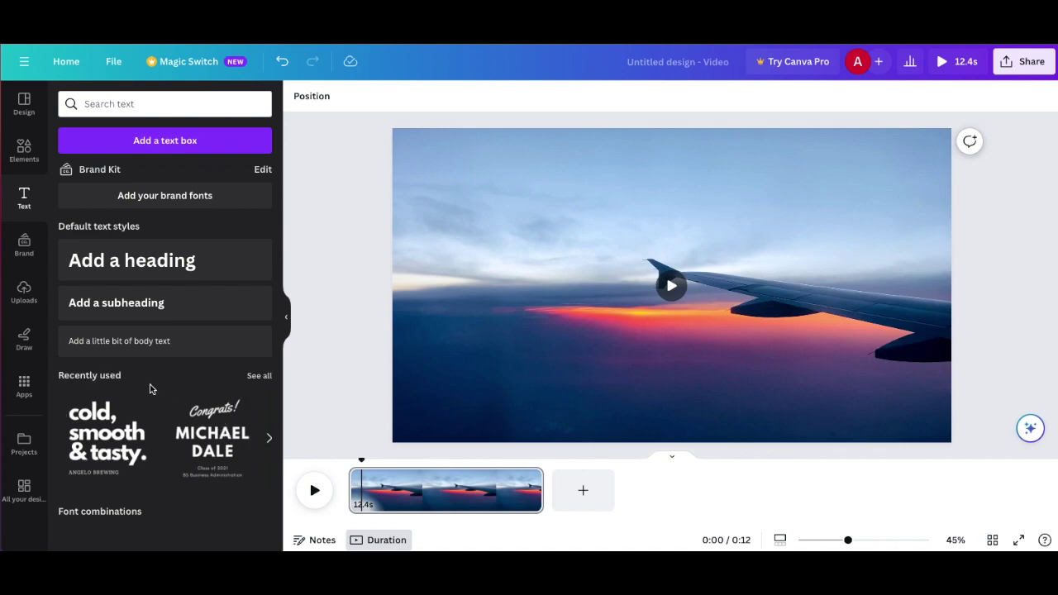
pyautogui.scroll(-3, 165, 396)
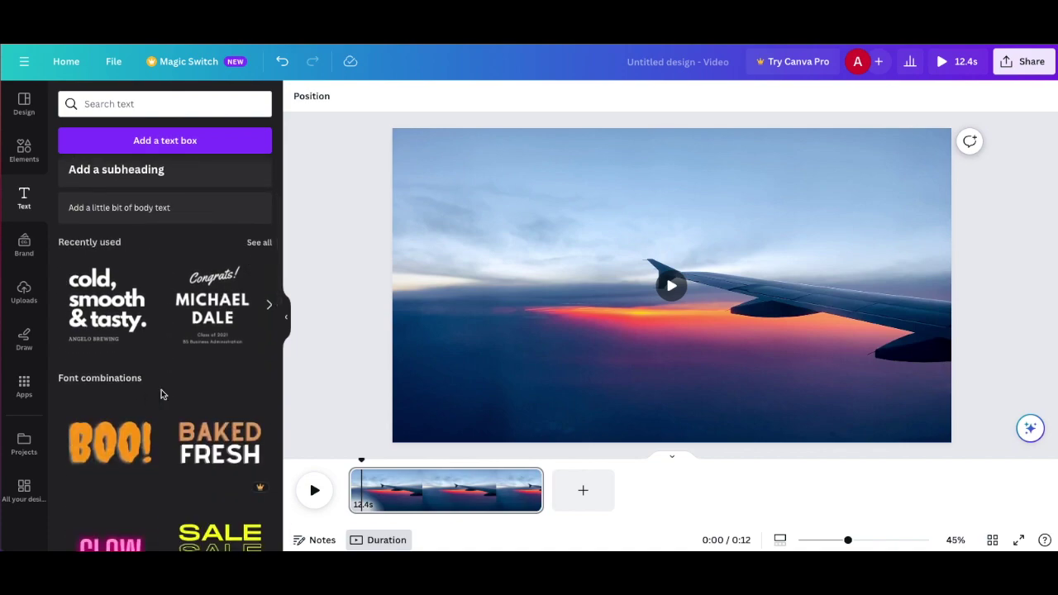
pyautogui.scroll(-2, 161, 394)
pyautogui.scroll(1, 161, 394)
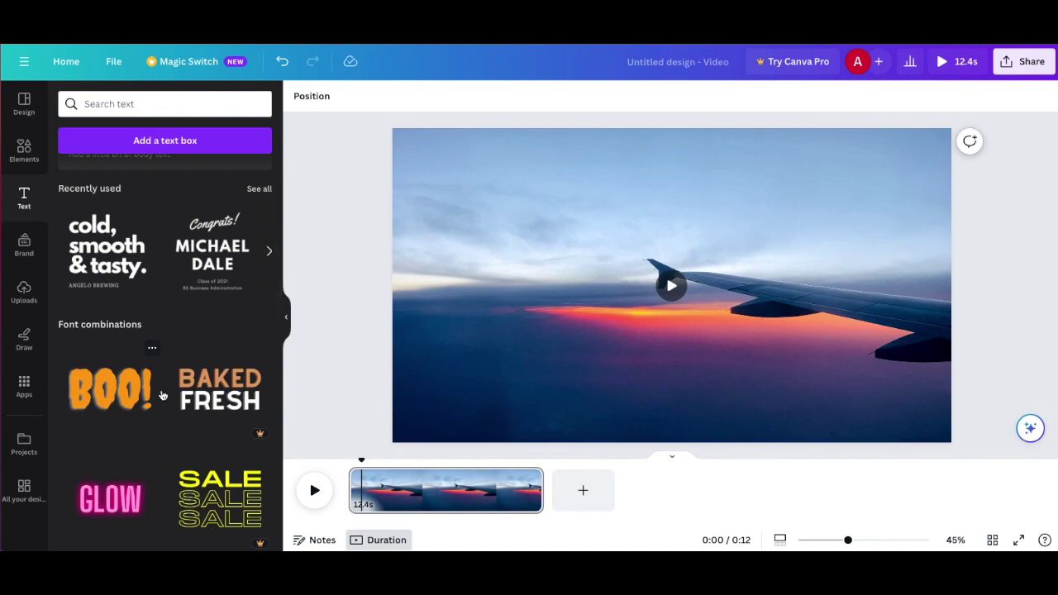
pyautogui.scroll(-1, 163, 395)
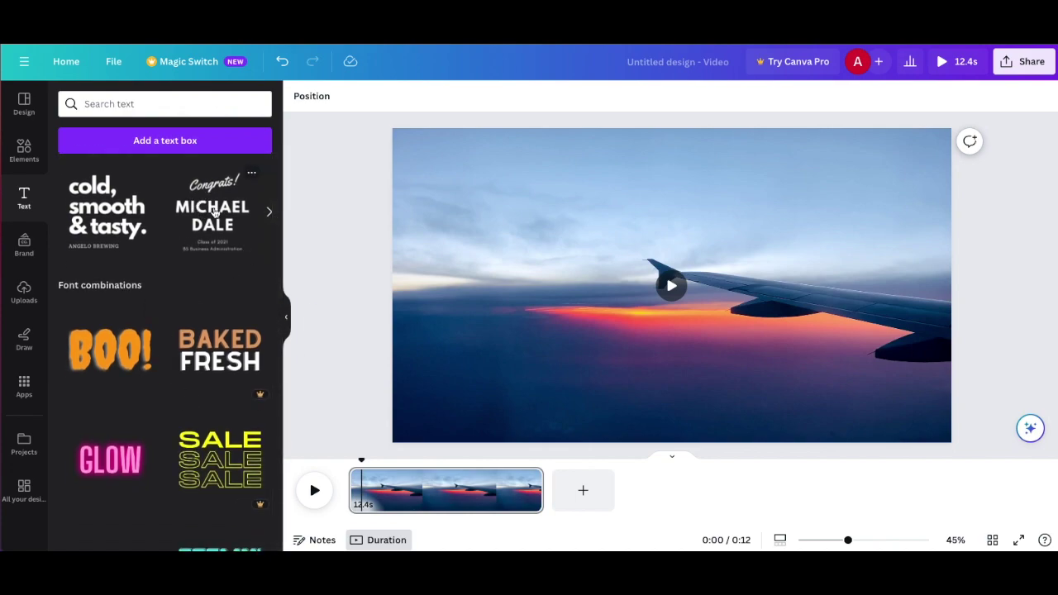
pyautogui.scroll(3, 207, 248)
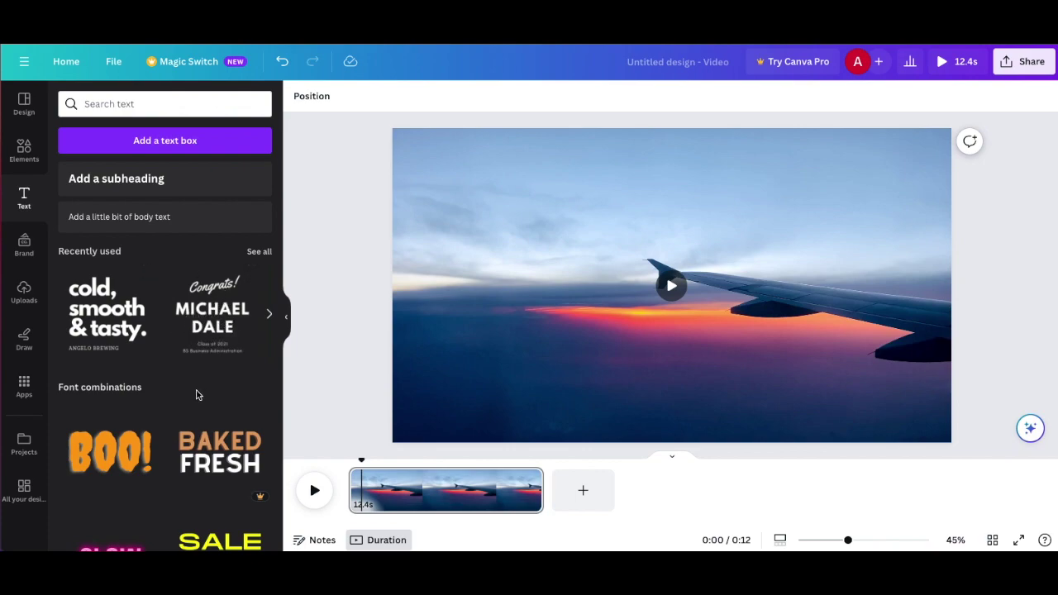
pyautogui.scroll(-5, 198, 391)
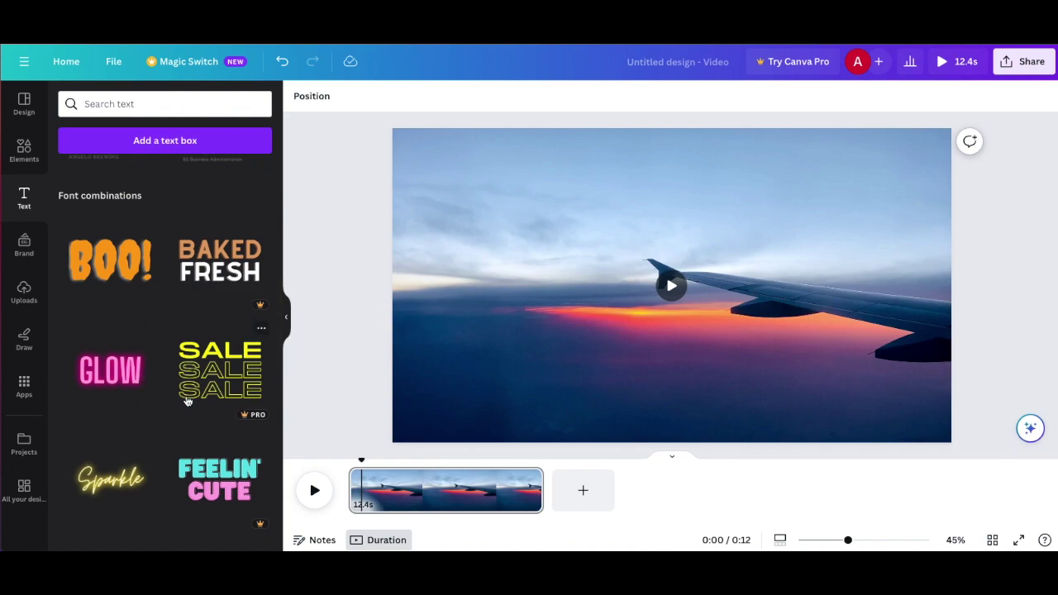
pyautogui.scroll(-5, 187, 401)
pyautogui.scroll(-4, 157, 420)
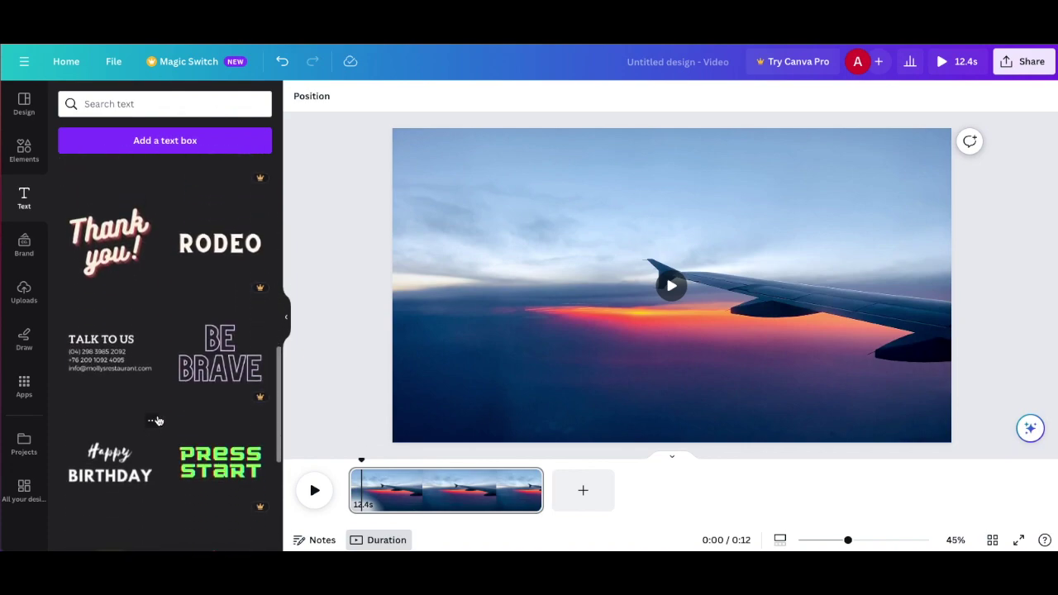
# - Add a heading to the page and format it in the Maharlika font with white text
pyautogui.scroll(15, 157, 421)
pyautogui.click(150, 263)
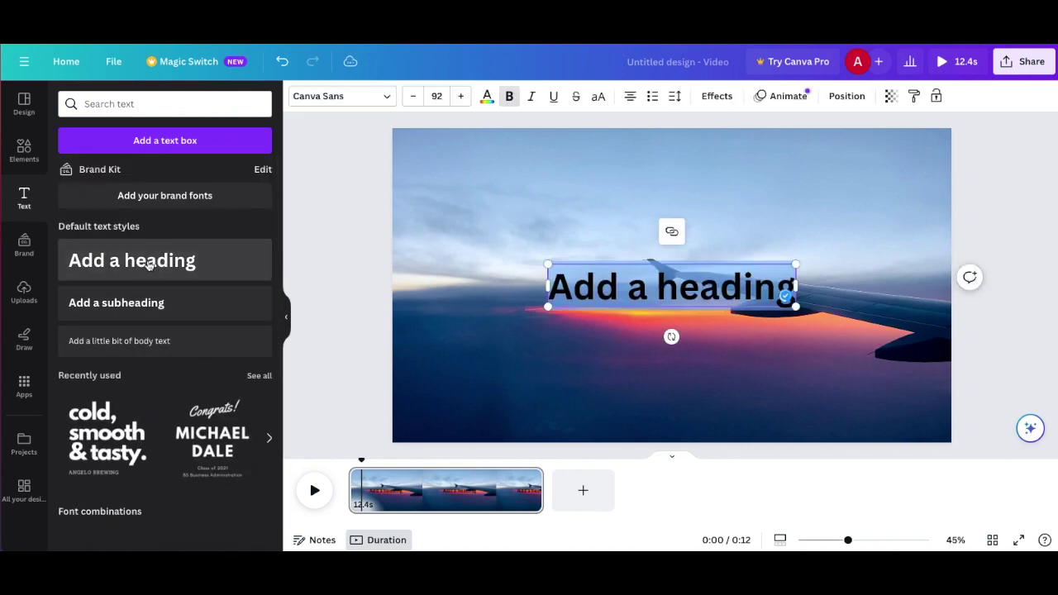
pyautogui.click(326, 100)
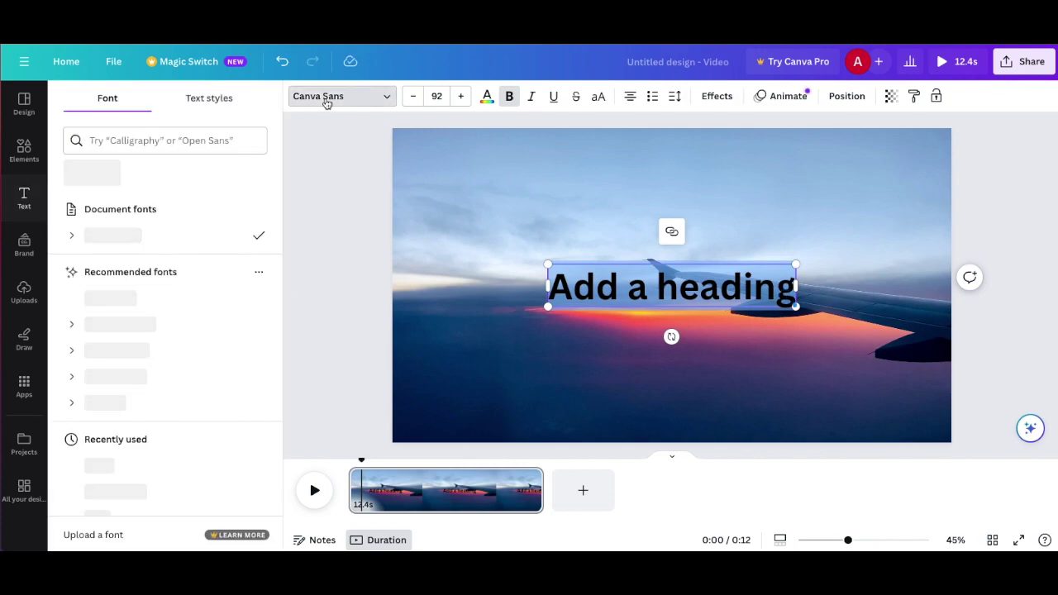
pyautogui.click(114, 299)
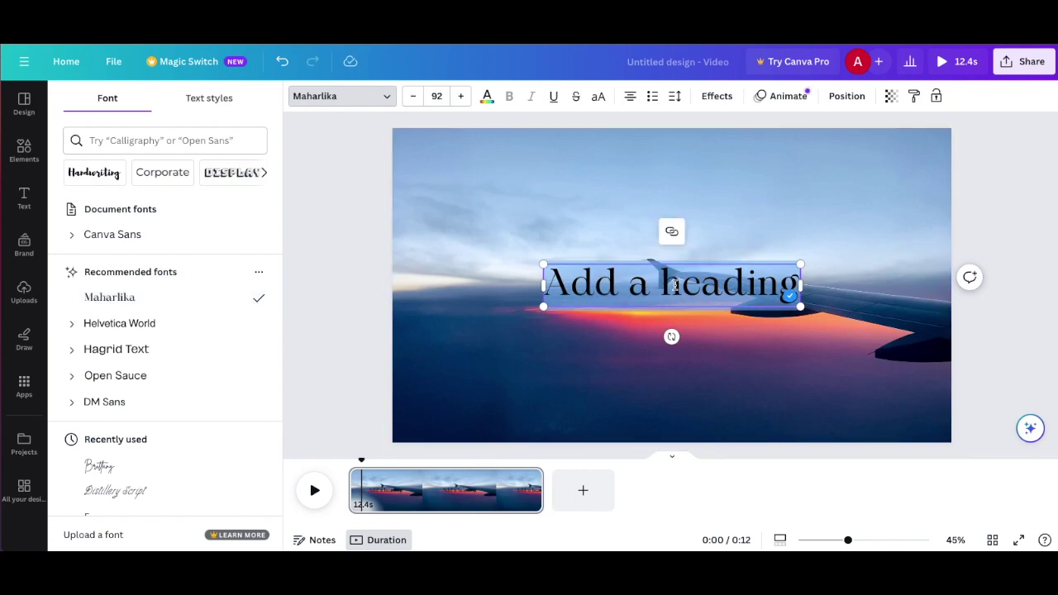
pyautogui.click(487, 97)
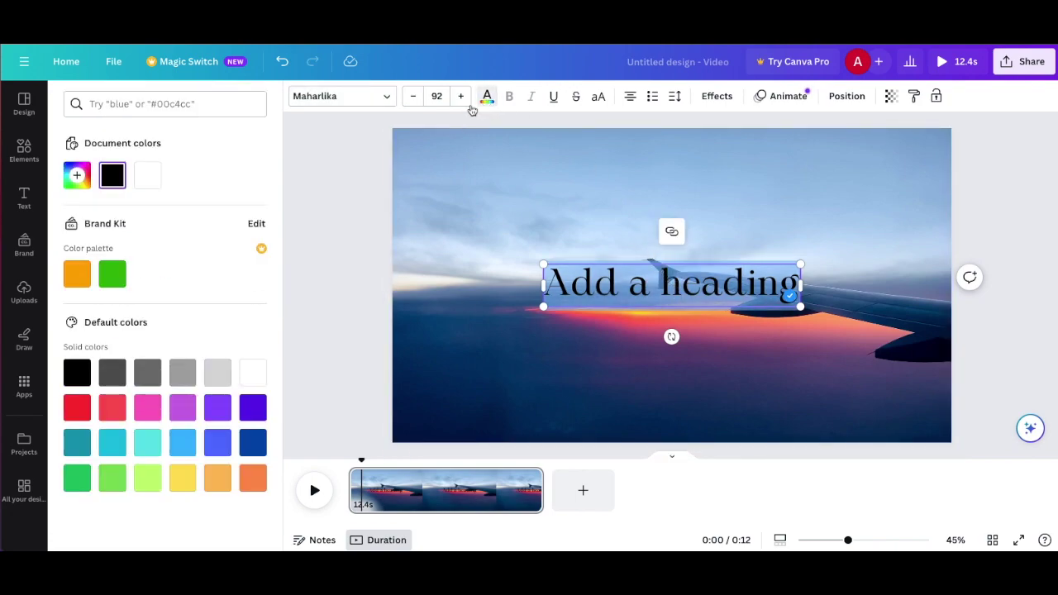
pyautogui.click(151, 183)
pyautogui.click(603, 302)
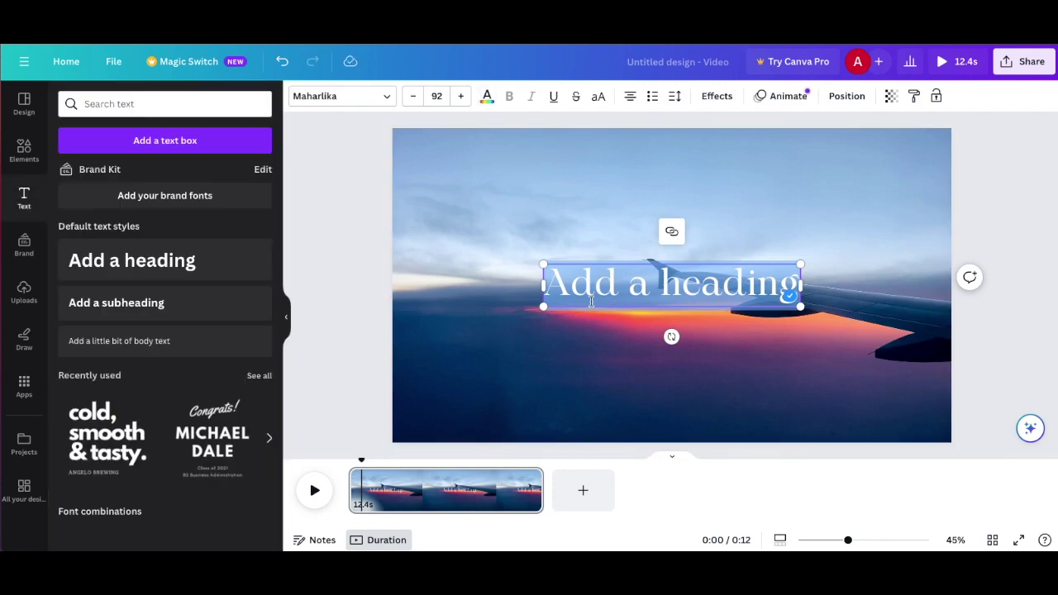
pyautogui.click(360, 274)
# - Move the heading to the lower left of the video page and change its text to "Channel Name"
pyautogui.moveTo(709, 288); pyautogui.dragTo(589, 365)
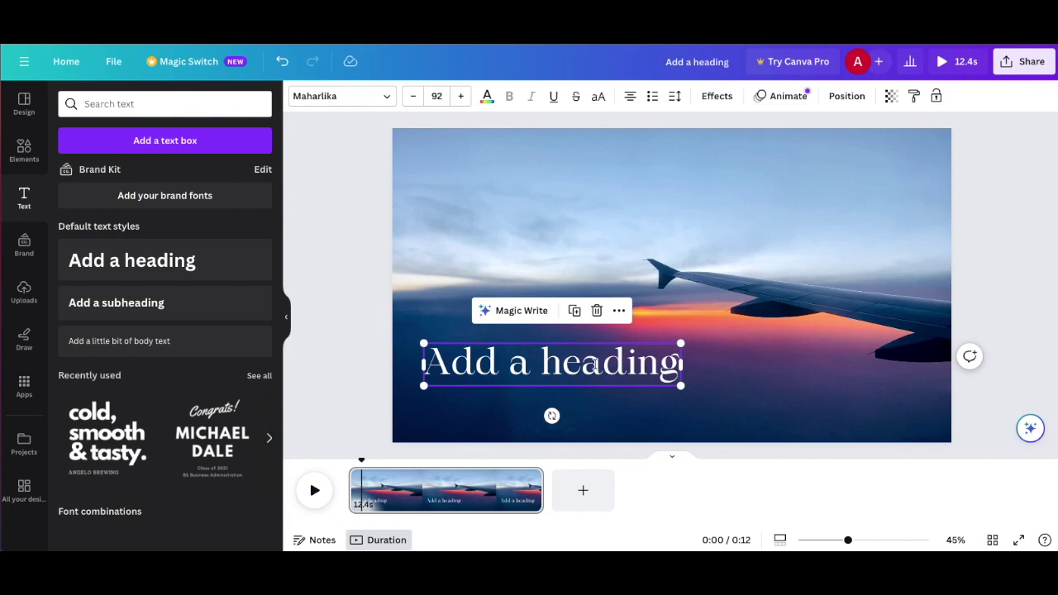
pyautogui.doubleClick(595, 367)
pyautogui.write('Channe')
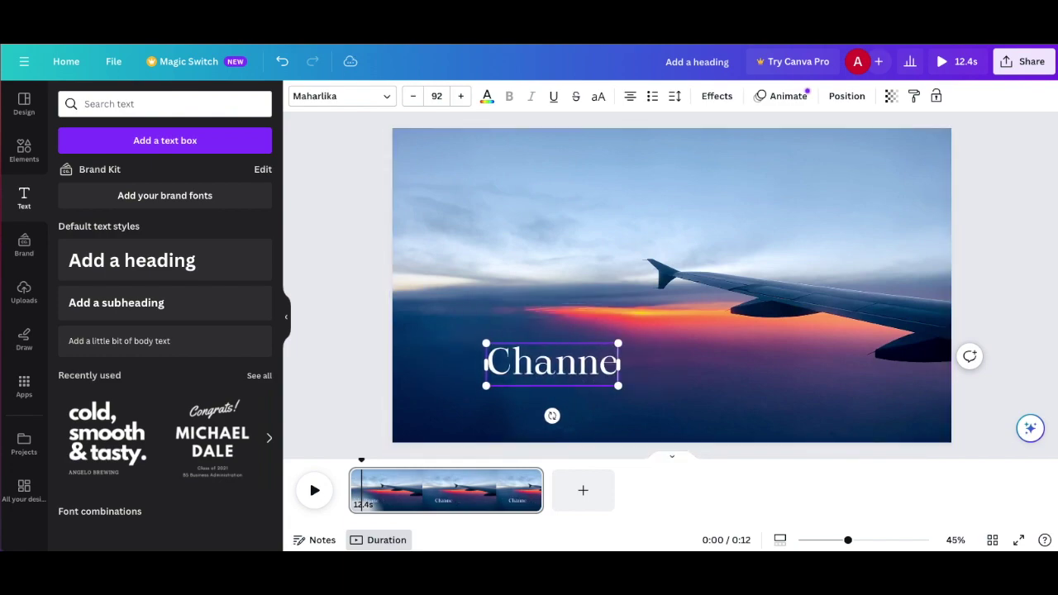
pyautogui.write('l Name')
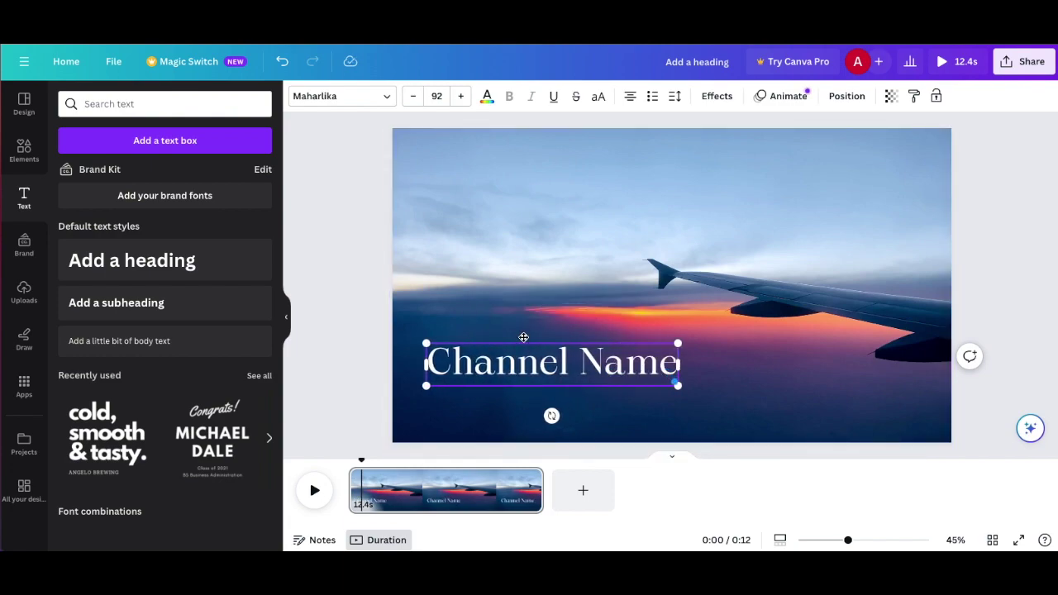
pyautogui.click(375, 268)
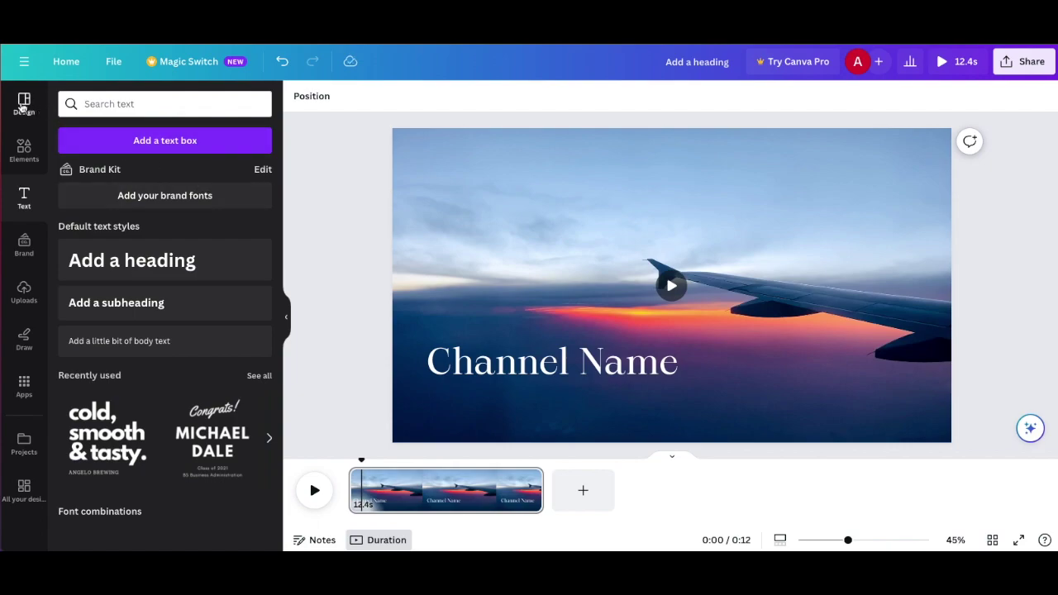
# - Search the elements for "subscribe" graphics and add the red SUBSCRIBE button with a separate bell and hand pointer
pyautogui.click(24, 151)
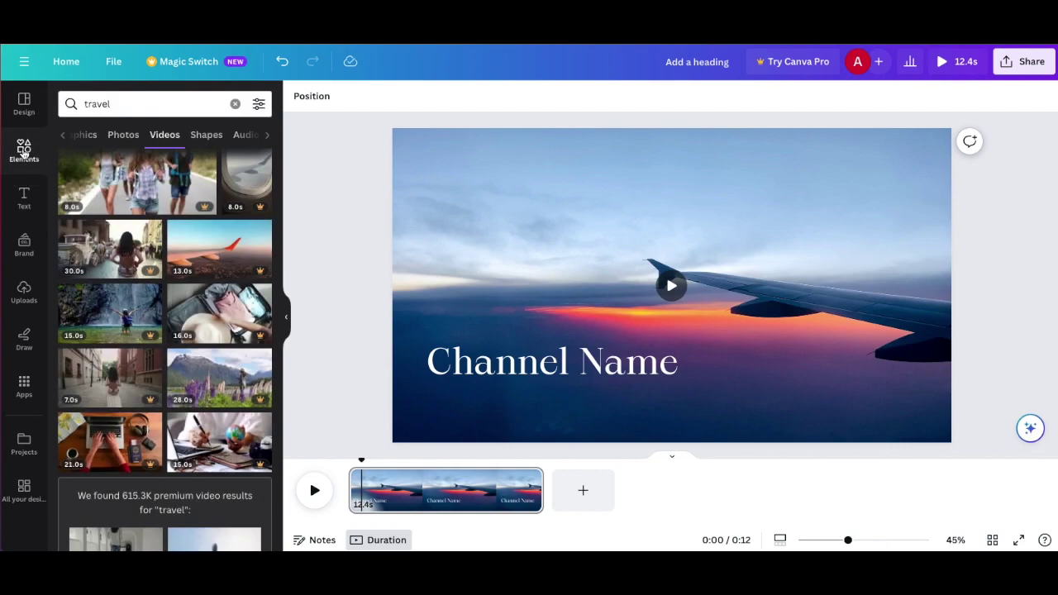
pyautogui.doubleClick(129, 105)
pyautogui.write('subsc')
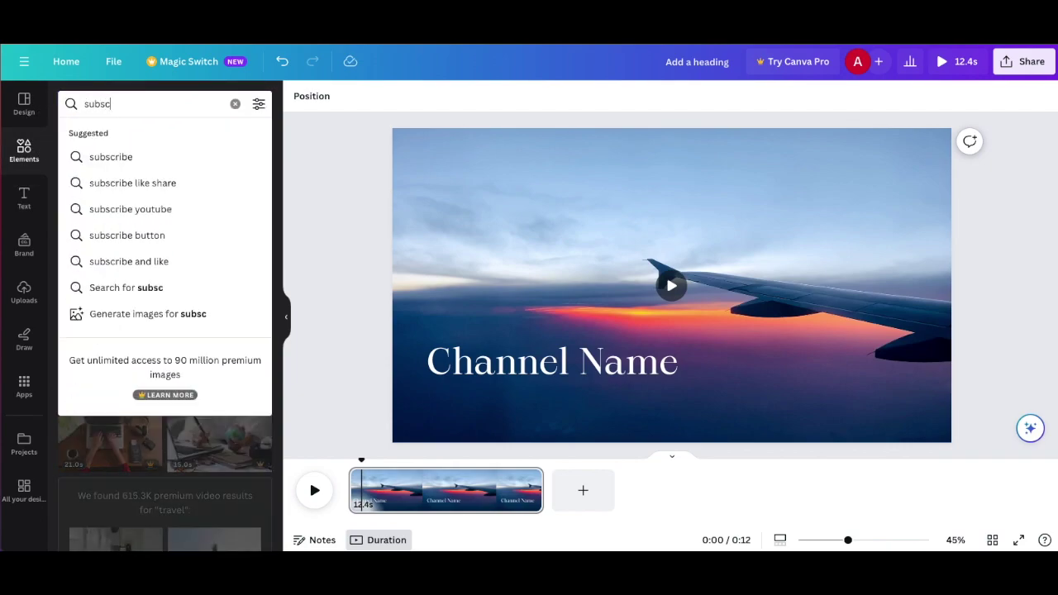
pyautogui.write('ribe')
pyautogui.press('Return')
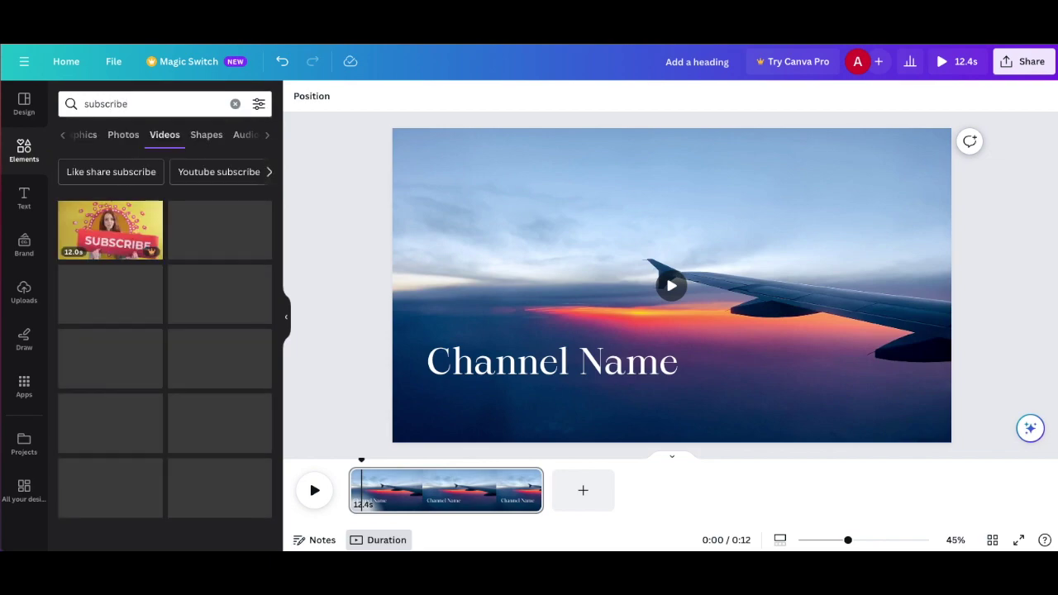
pyautogui.click(63, 137)
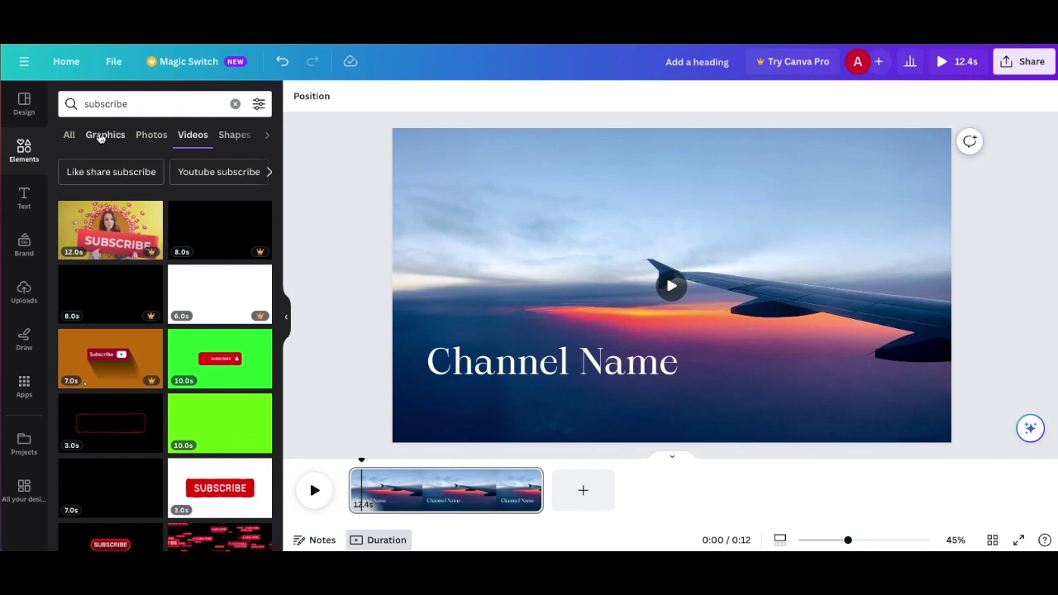
pyautogui.click(103, 136)
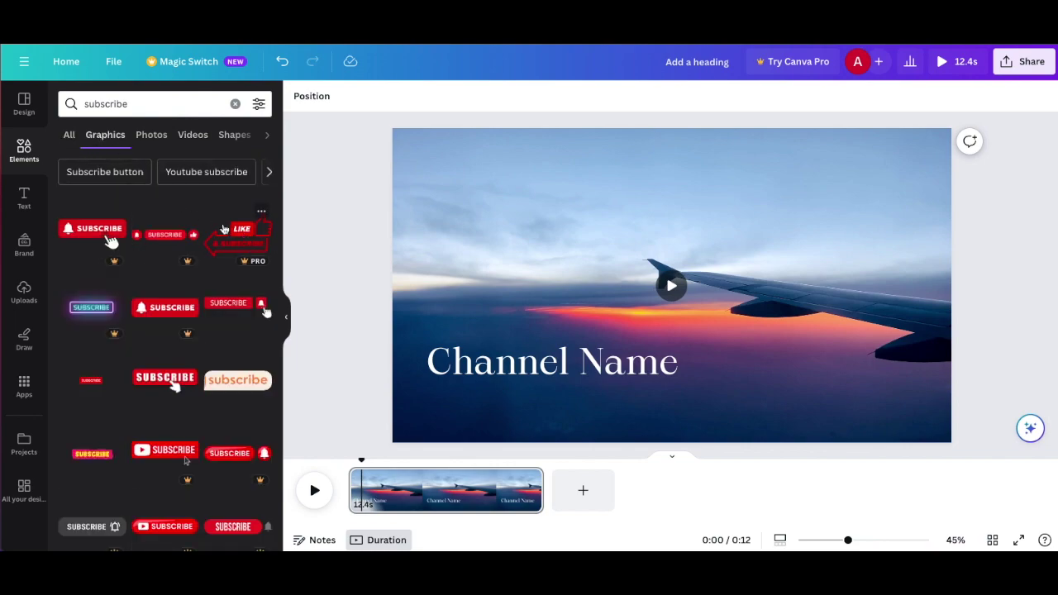
pyautogui.click(236, 304)
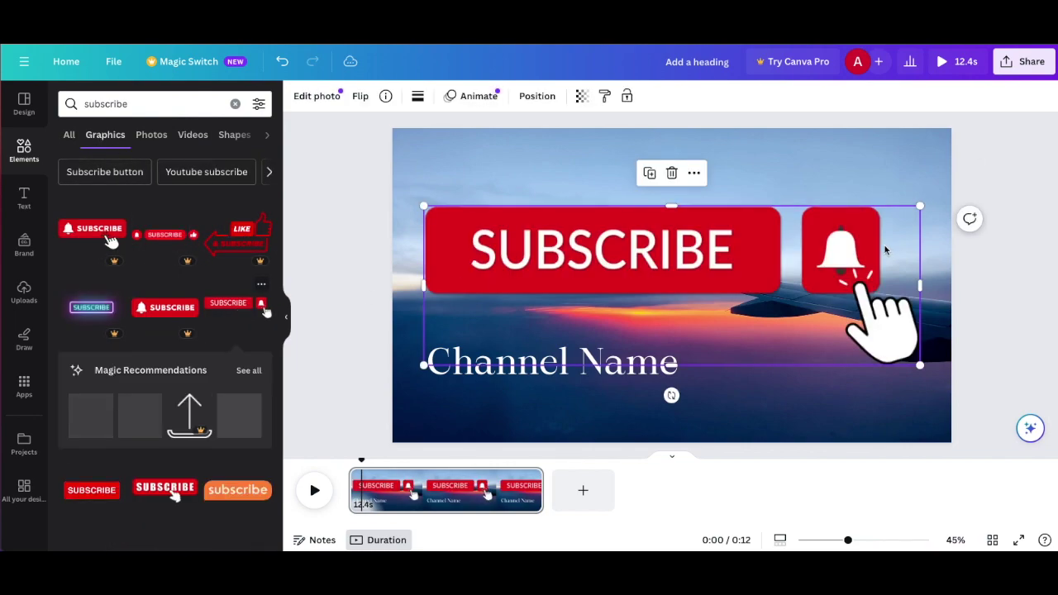
# - Shrink the subscribe graphic and place it directly below the "Channel Name" heading, aligned with its left edge
pyautogui.moveTo(919, 206); pyautogui.dragTo(531, 303)
pyautogui.moveTo(500, 361); pyautogui.dragTo(500, 418)
pyautogui.click(325, 305)
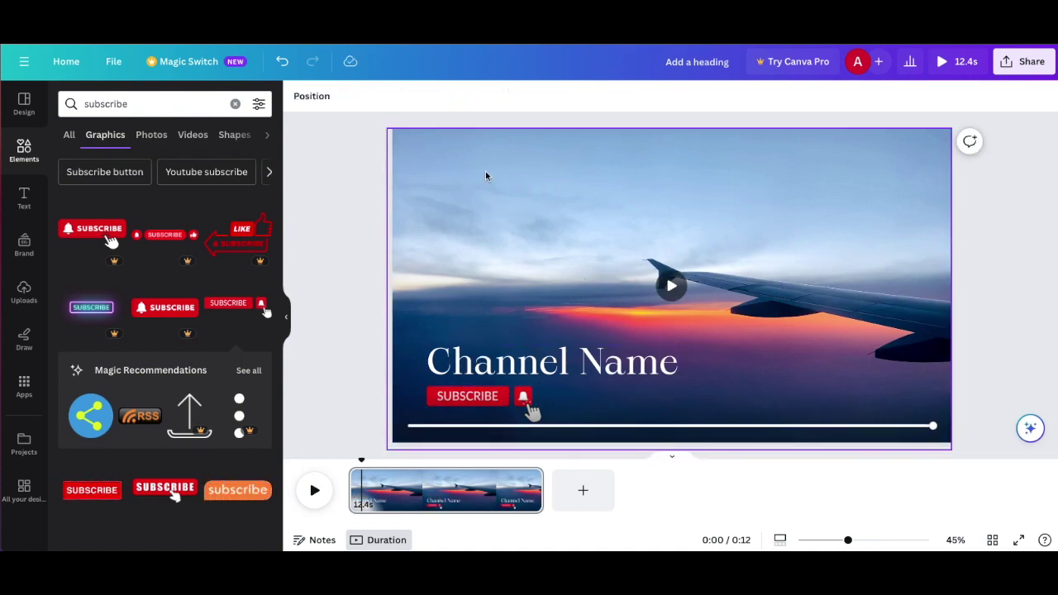
pyautogui.click(25, 110)
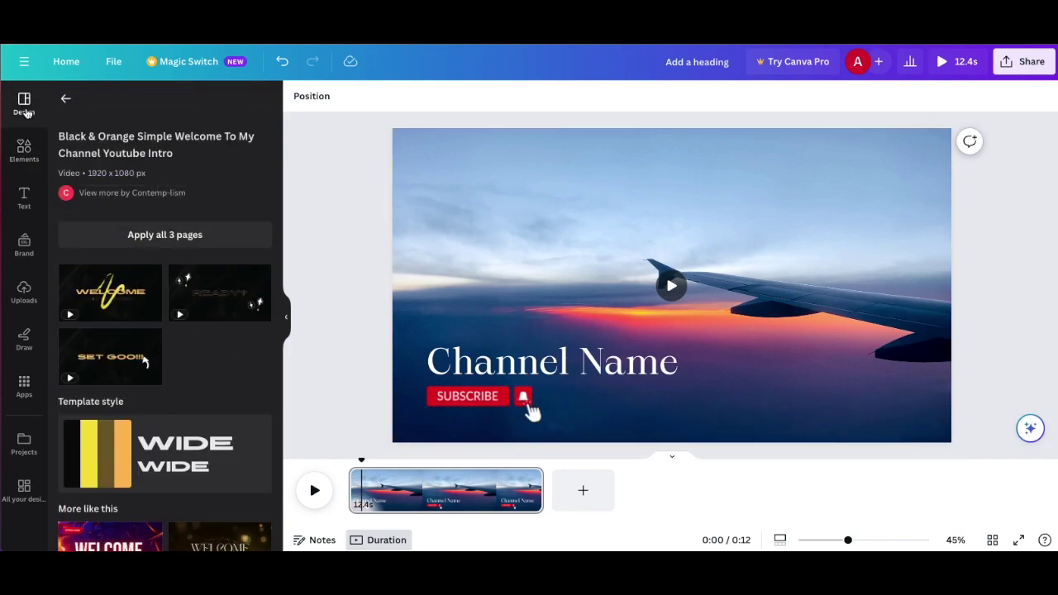
pyautogui.click(67, 97)
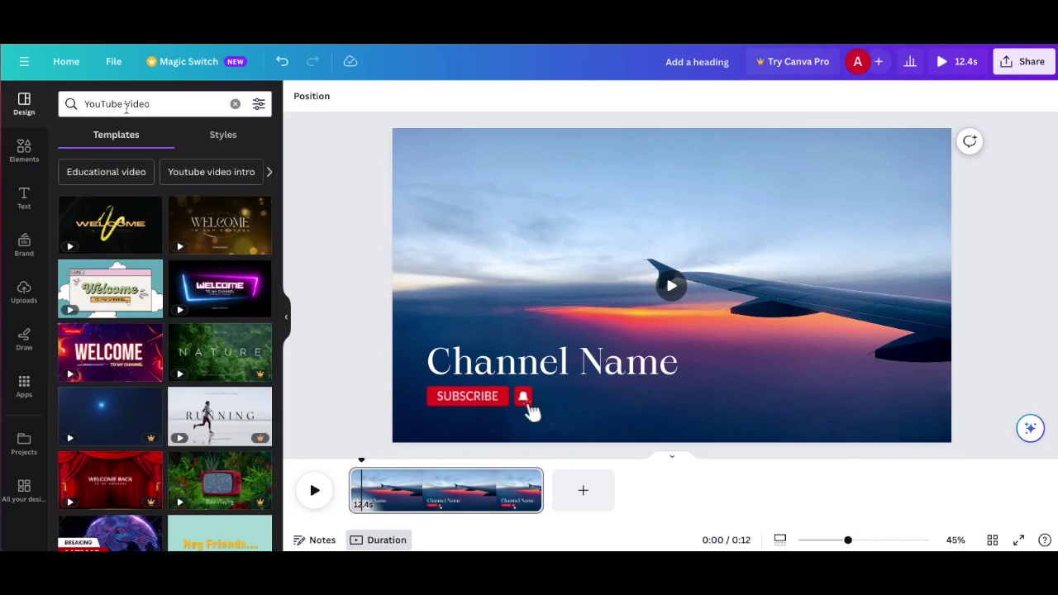
pyautogui.click(41, 153)
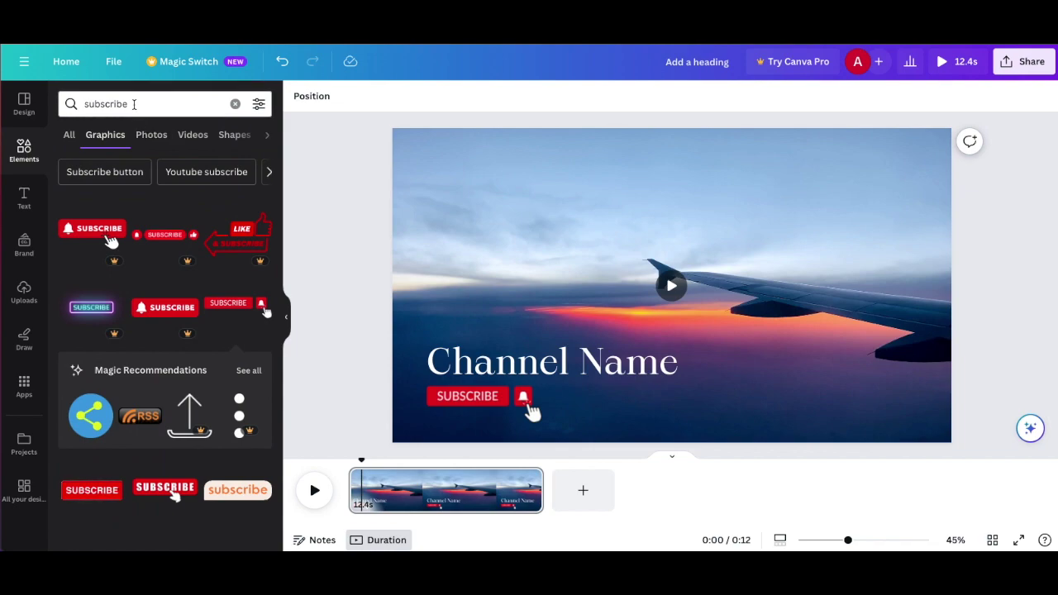
# - Search the video elements for "travel" and replace the background clip with the airport departures hall video
pyautogui.click(134, 104)
pyautogui.write('travel')
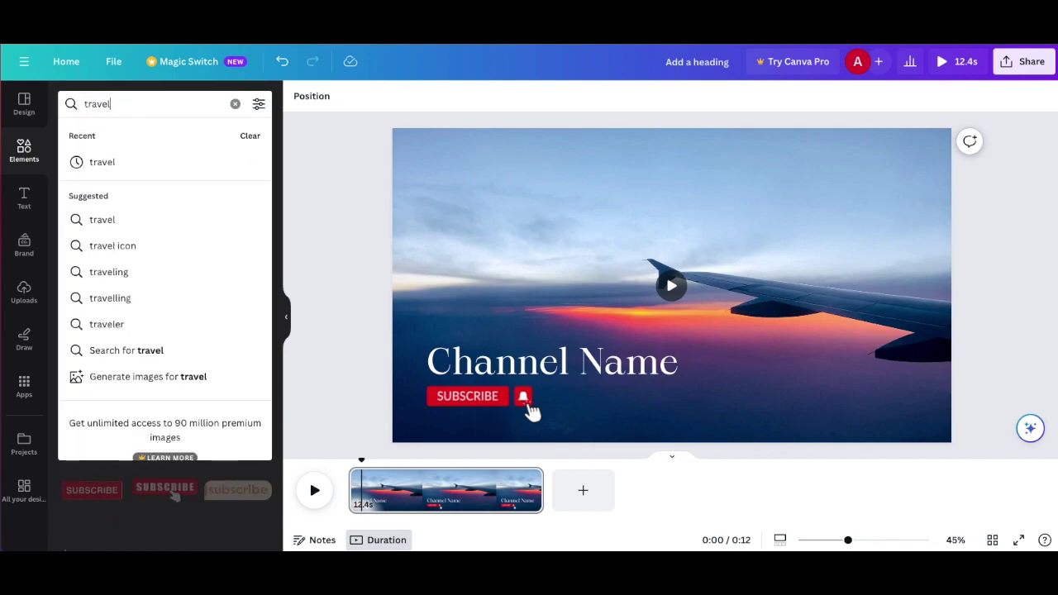
pyautogui.press('Return')
pyautogui.click(195, 136)
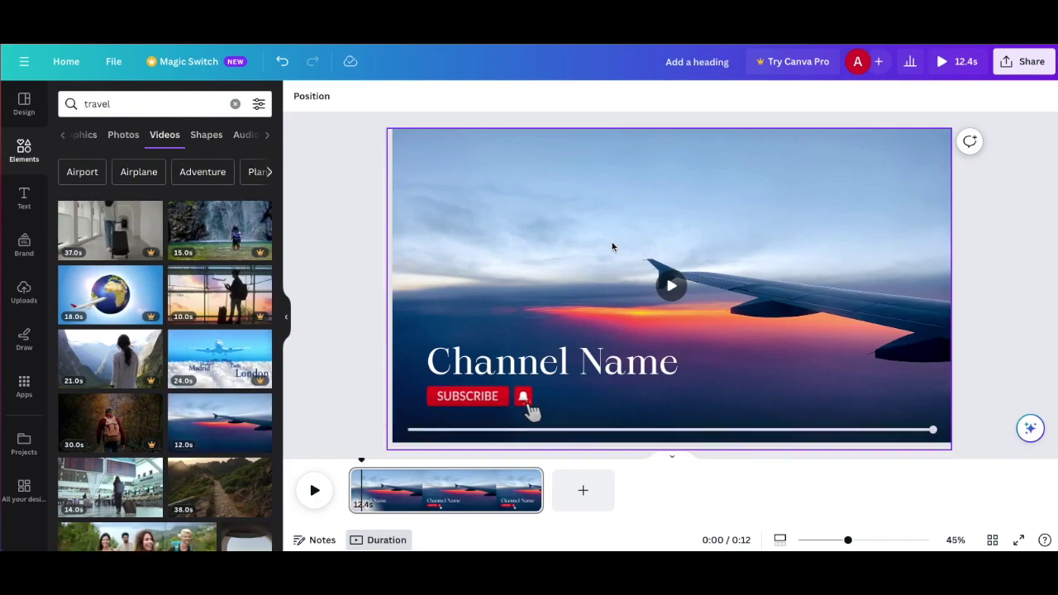
pyautogui.scroll(-2, 172, 284)
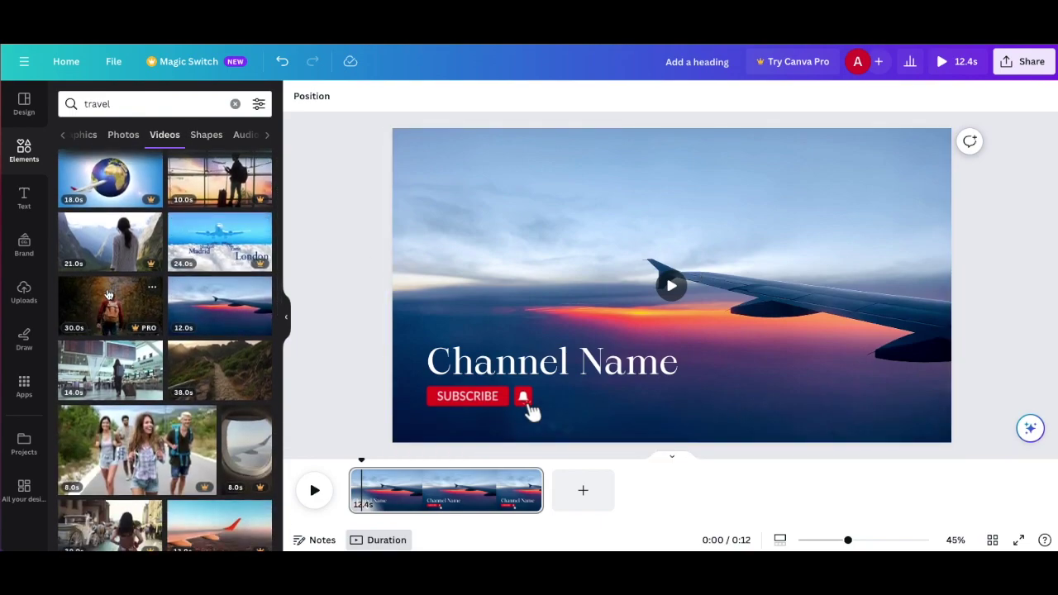
pyautogui.scroll(-1, 165, 290)
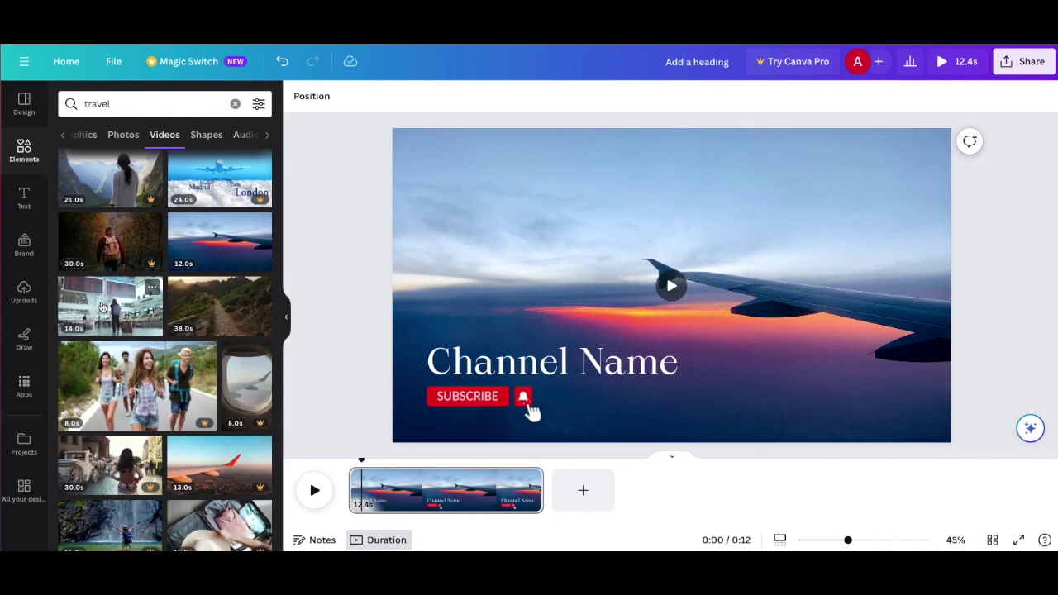
pyautogui.scroll(-1, 103, 307)
pyautogui.moveTo(107, 252); pyautogui.dragTo(400, 241)
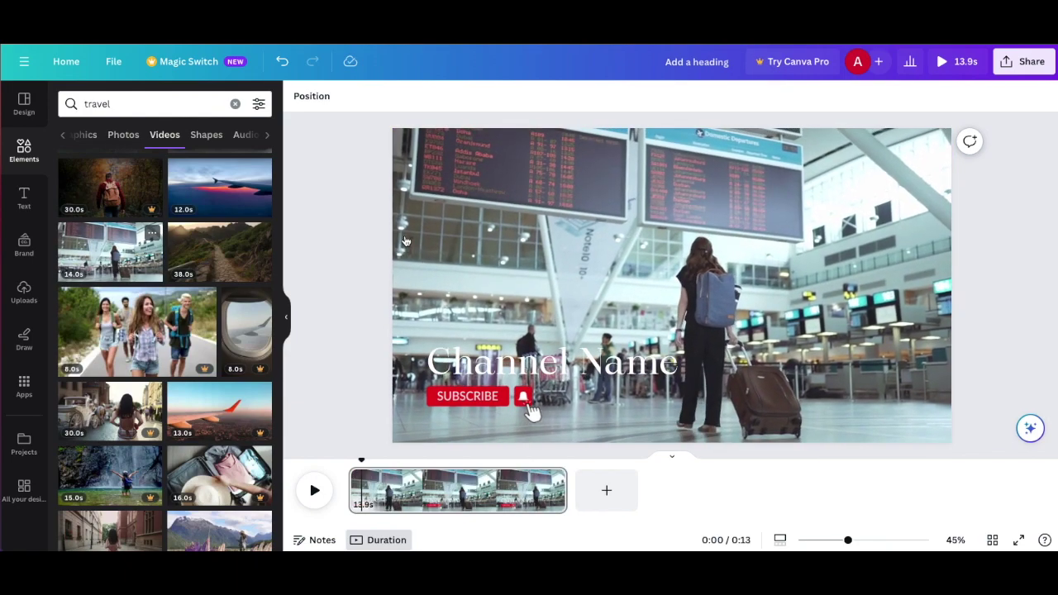
# - Apply the Neon text effect to the "Channel Name" heading with an intensity of 100
pyautogui.click(626, 373)
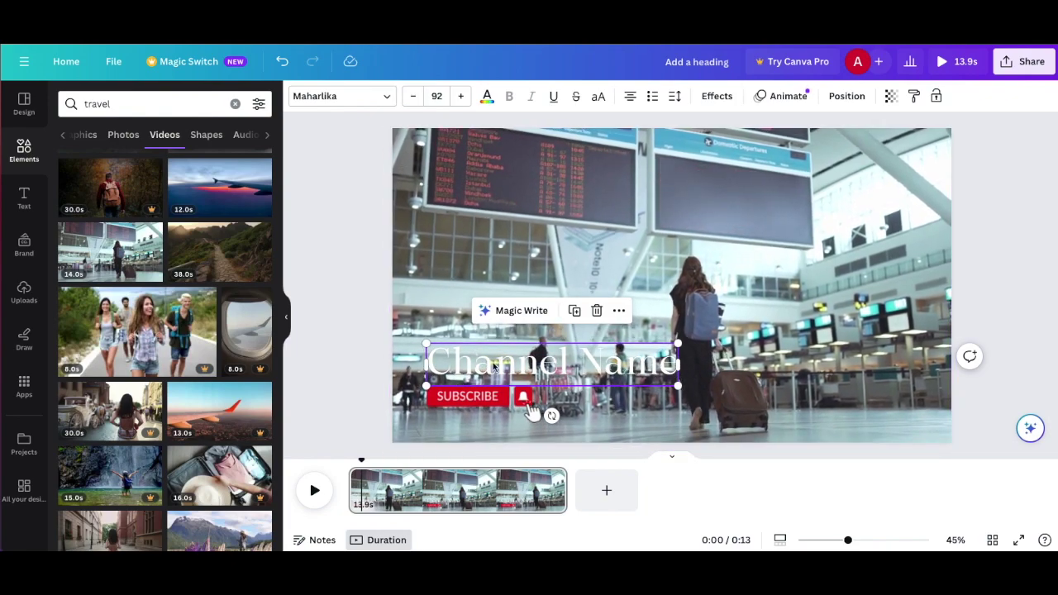
pyautogui.click(716, 98)
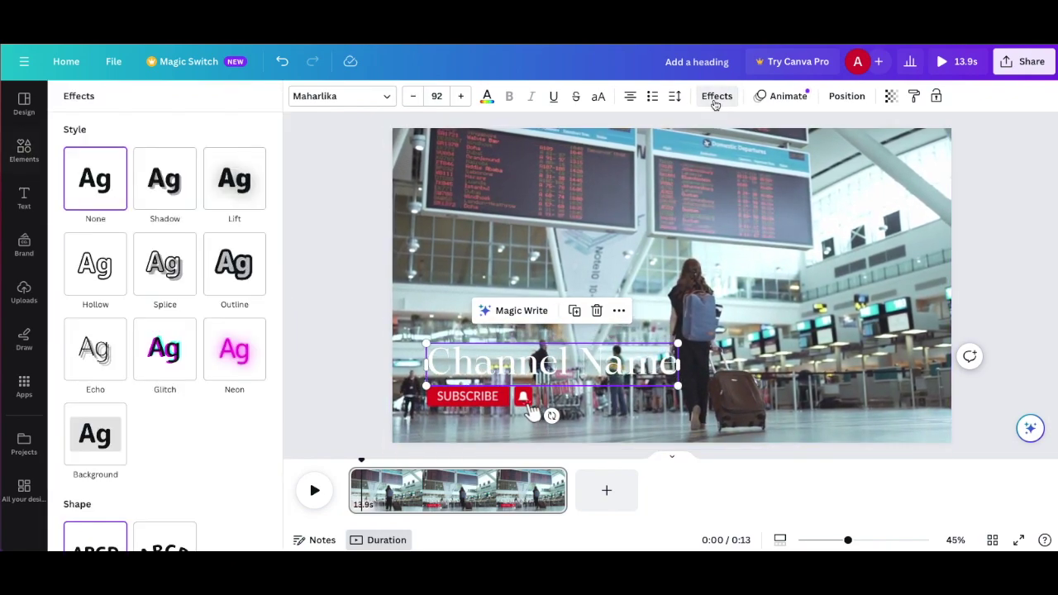
pyautogui.click(225, 370)
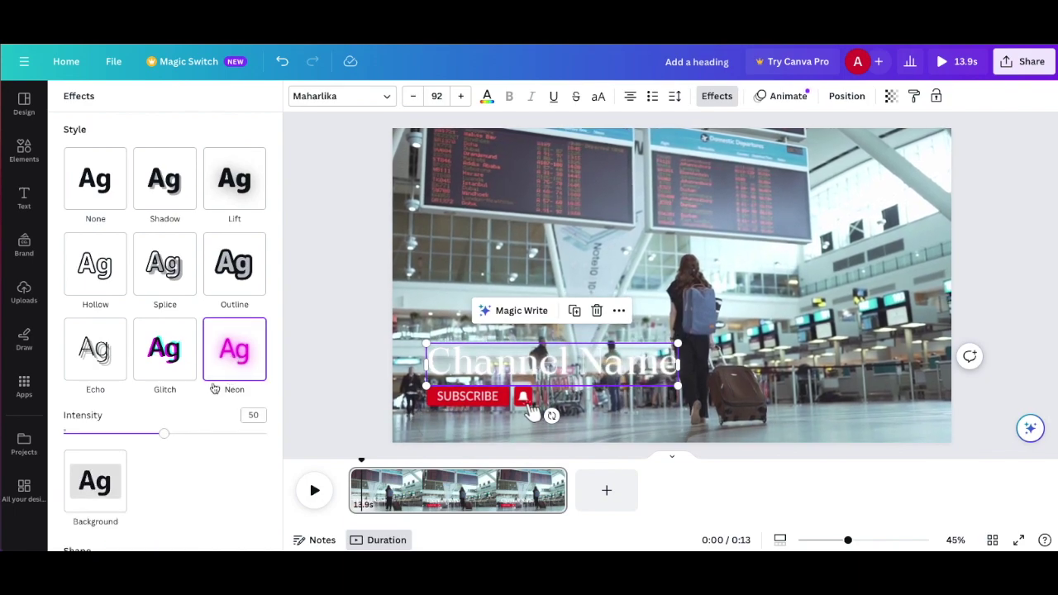
pyautogui.moveTo(163, 433); pyautogui.dragTo(266, 432)
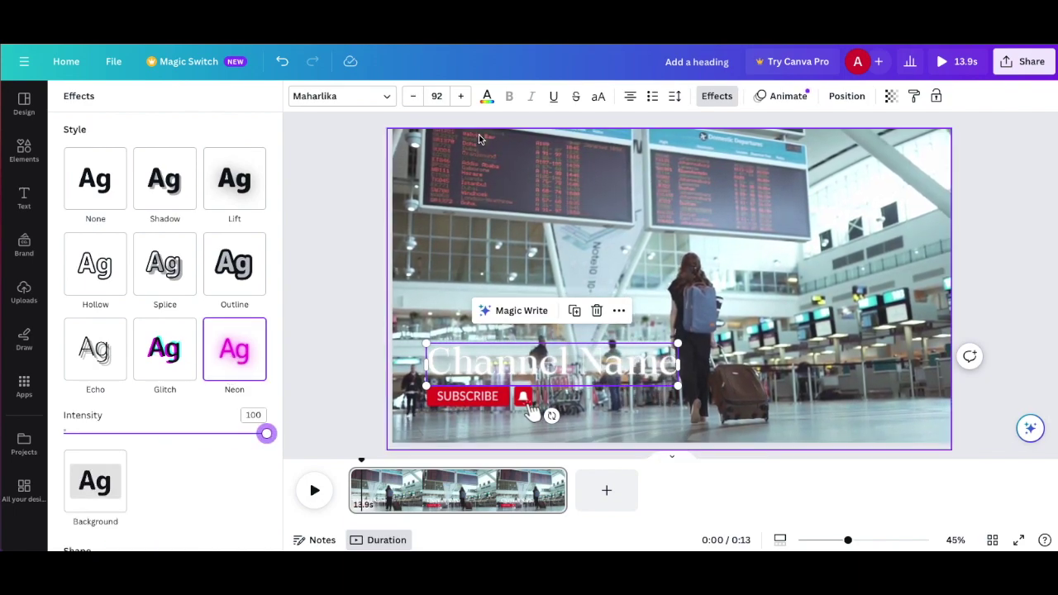
# - Color the neon heading with the default solid pink and change its text to "Travel With Me"
pyautogui.click(486, 96)
pyautogui.scroll(-1, 153, 375)
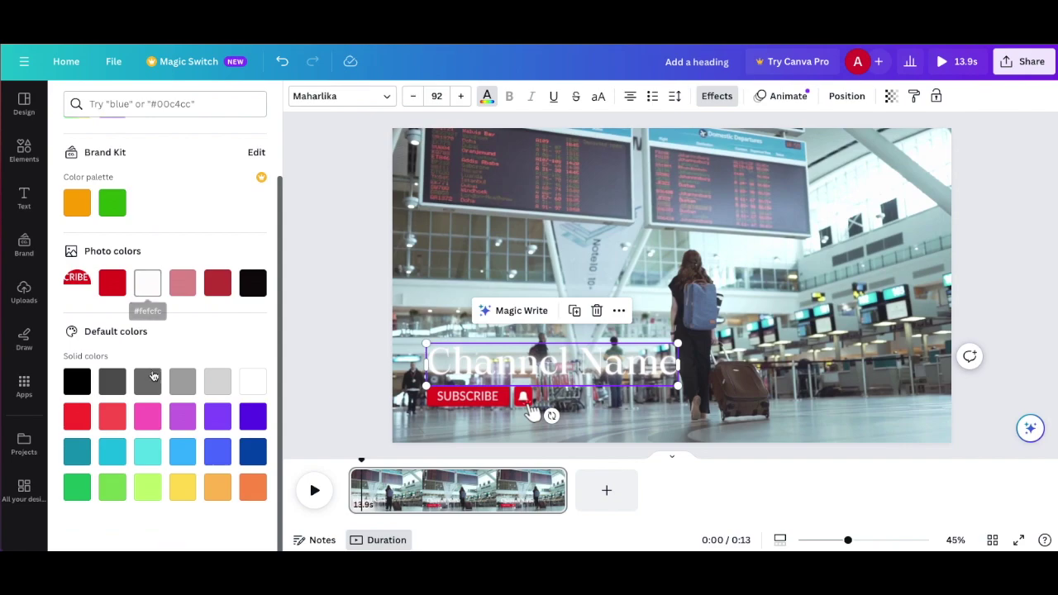
pyautogui.click(147, 415)
pyautogui.scroll(2, 146, 415)
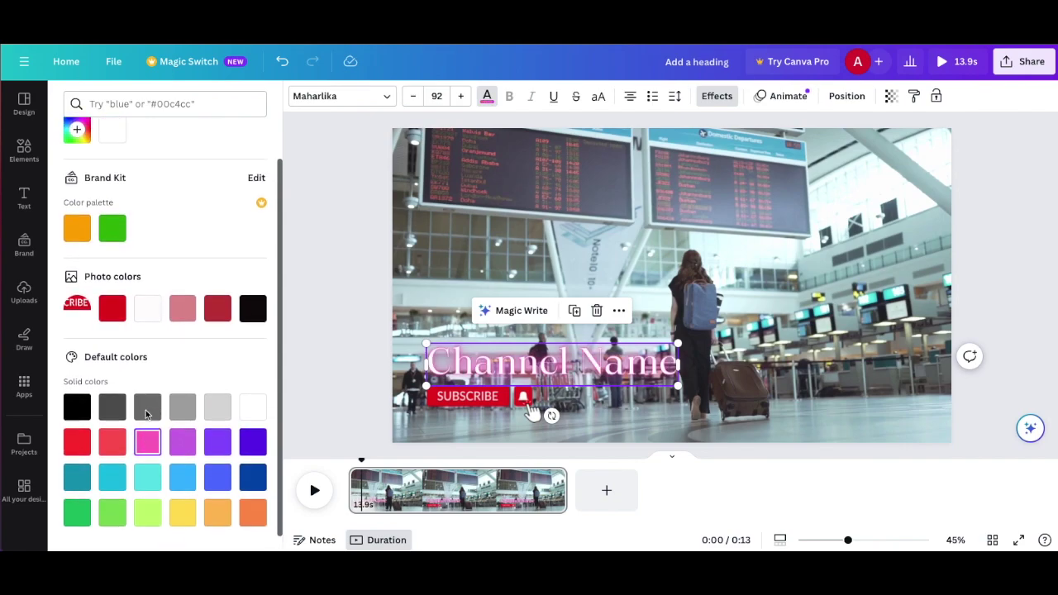
pyautogui.press('Escape')
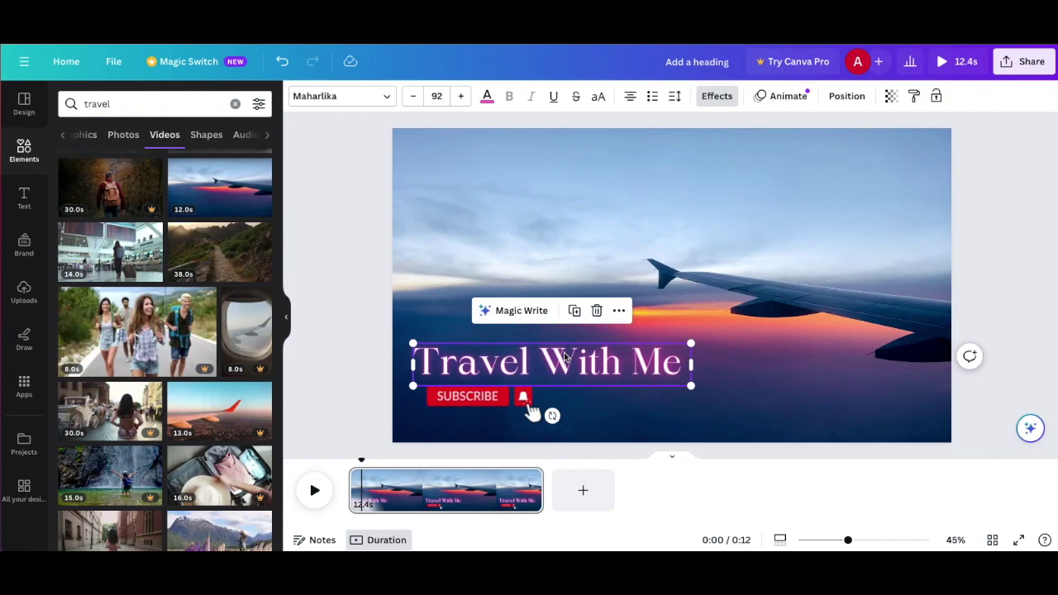
pyautogui.click(360, 322)
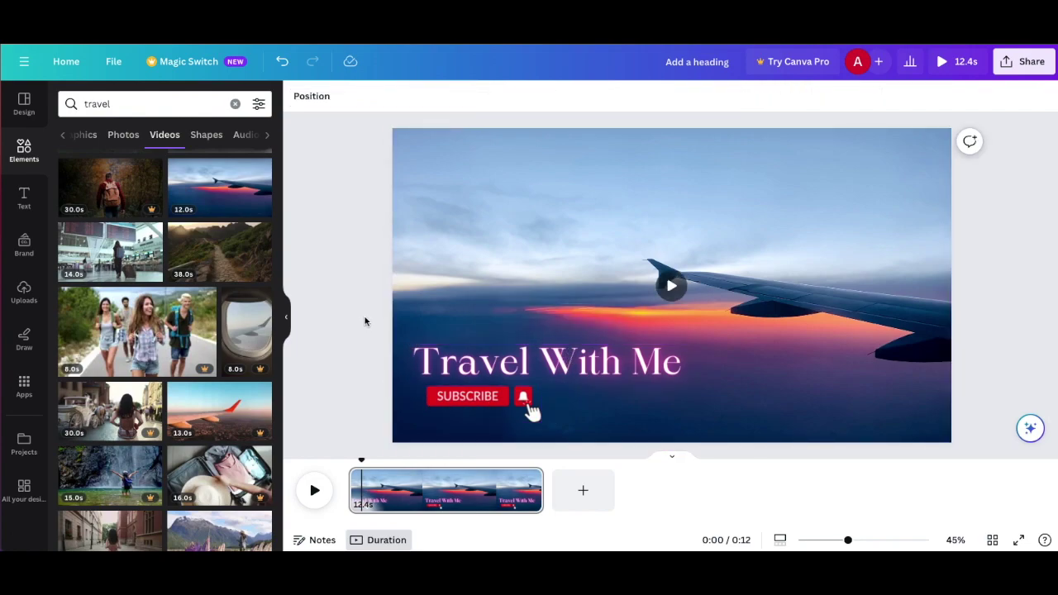
# - Create a custom animation for the "Travel With Me" heading that loops over the airplane wing and returns to its starting place
pyautogui.click(464, 367)
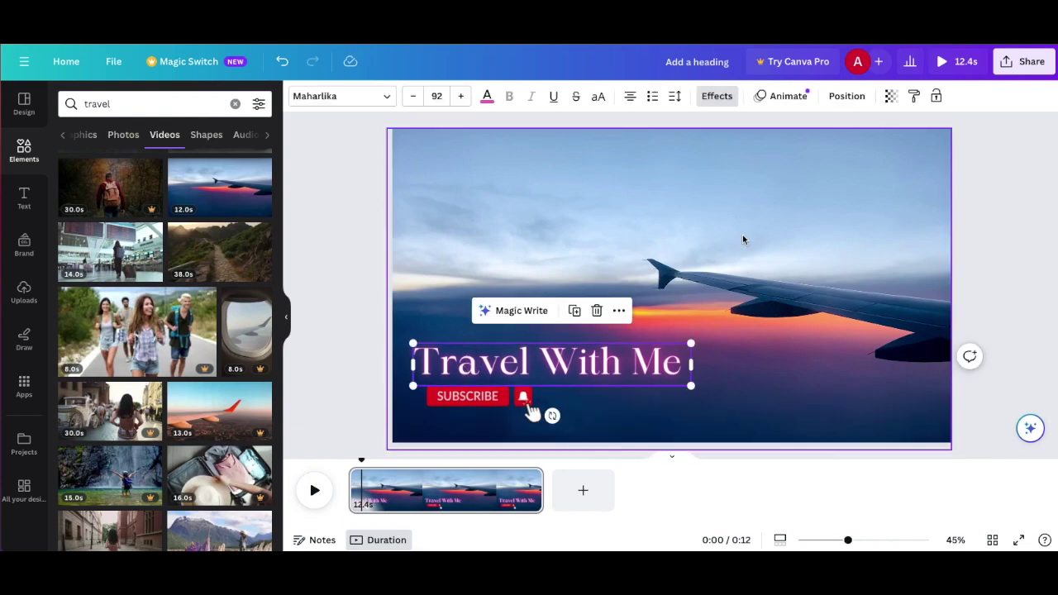
pyautogui.click(784, 97)
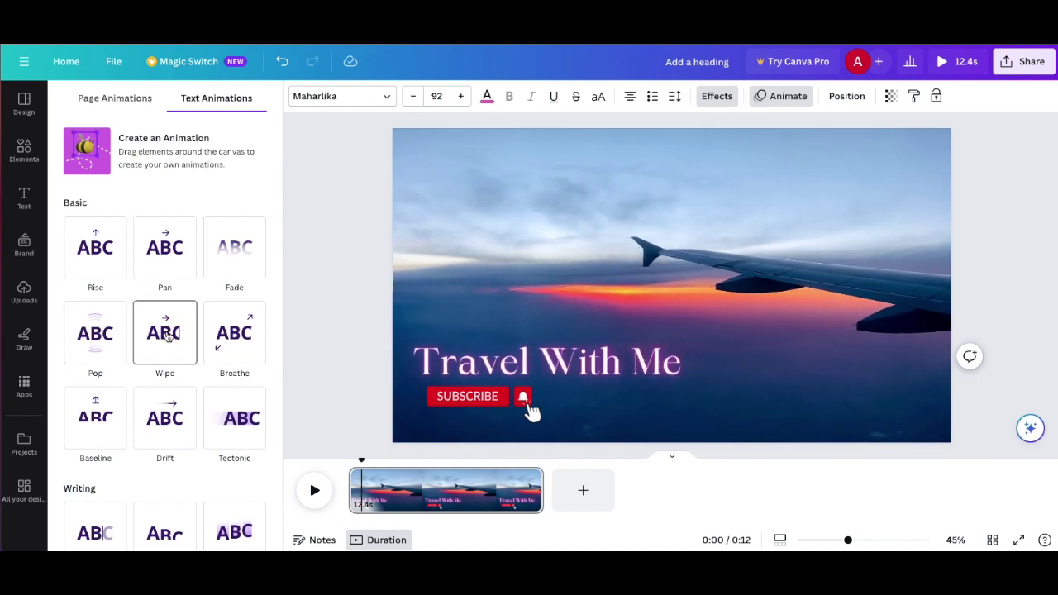
pyautogui.click(134, 155)
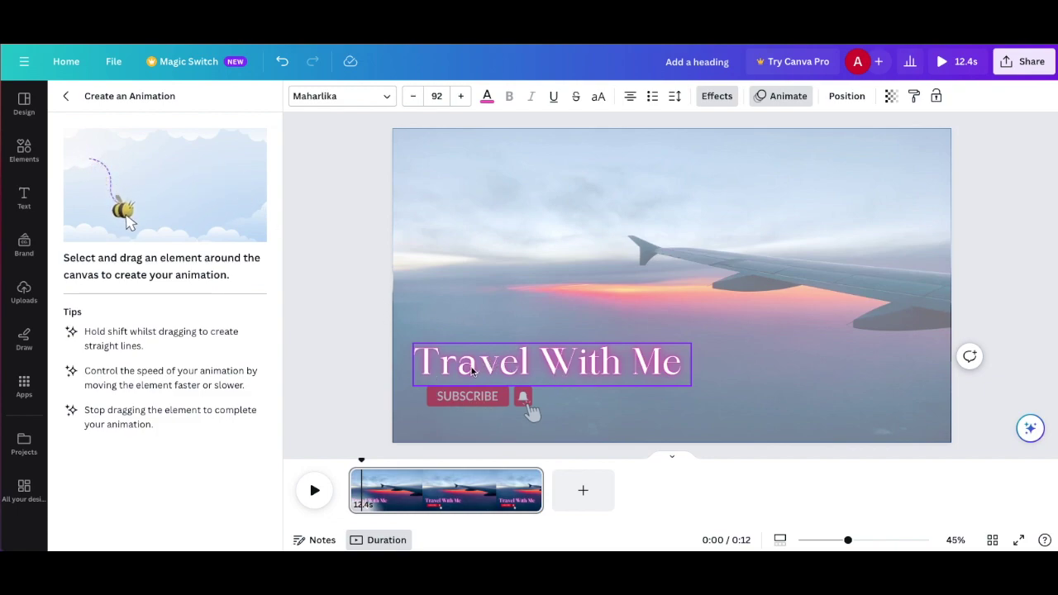
pyautogui.moveTo(463, 371)
pyautogui.mouseDown()
pyautogui.moveTo(452, 304)
pyautogui.moveTo(464, 283)
pyautogui.moveTo(489, 277)
pyautogui.moveTo(573, 305)
pyautogui.moveTo(638, 306)
pyautogui.moveTo(707, 290)
pyautogui.moveTo(718, 260)
pyautogui.moveTo(696, 222)
pyautogui.moveTo(649, 202)
pyautogui.moveTo(506, 207)
pyautogui.moveTo(473, 231)
pyautogui.moveTo(456, 269)
pyautogui.moveTo(467, 374)
pyautogui.mouseUp()
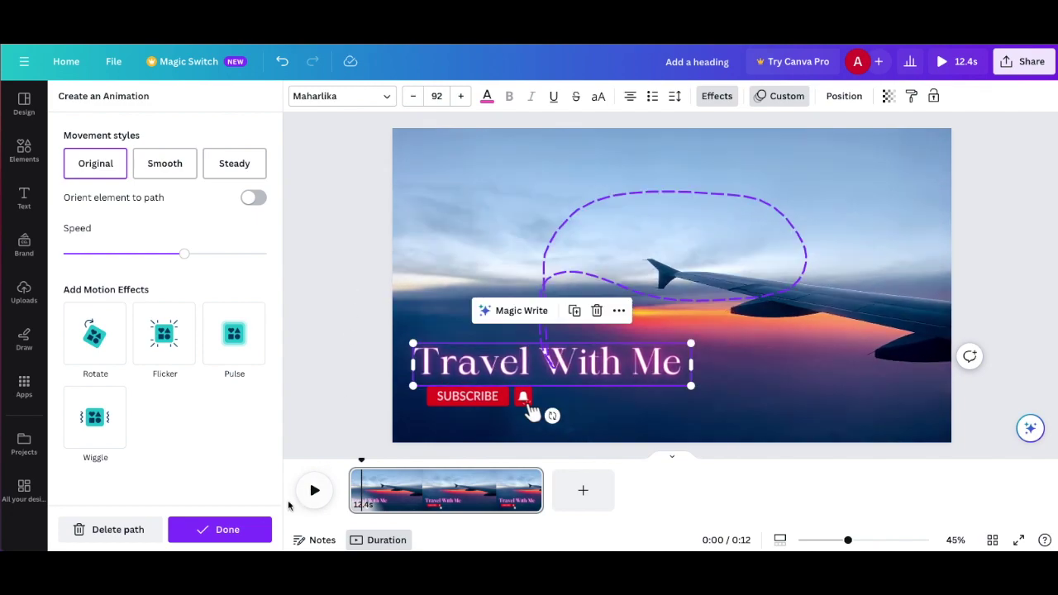
pyautogui.click(221, 534)
# - Examine the photo animation options available for the subscribe graphic
pyautogui.click(487, 405)
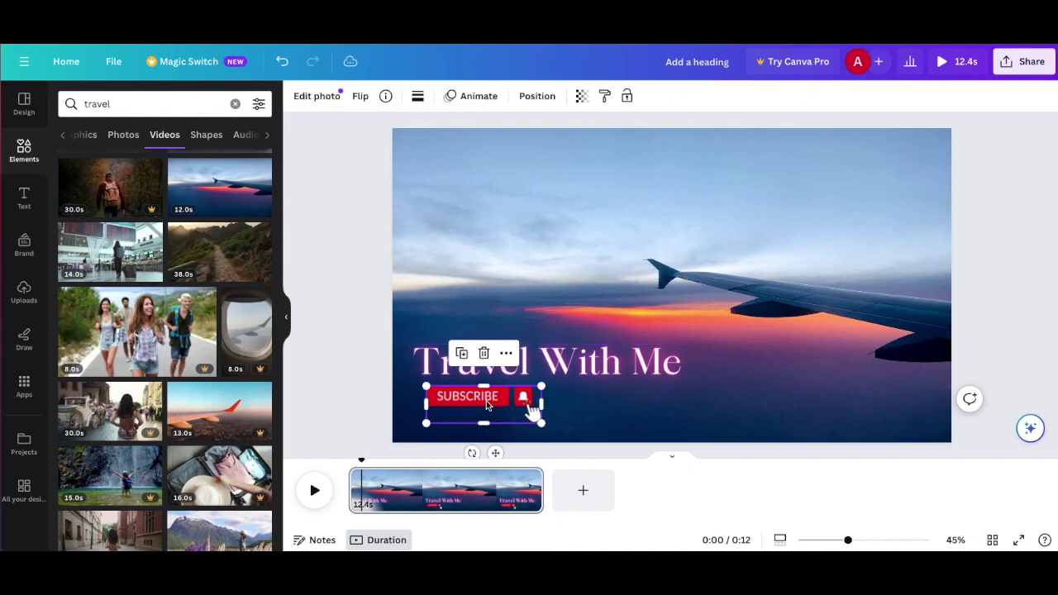
pyautogui.click(472, 98)
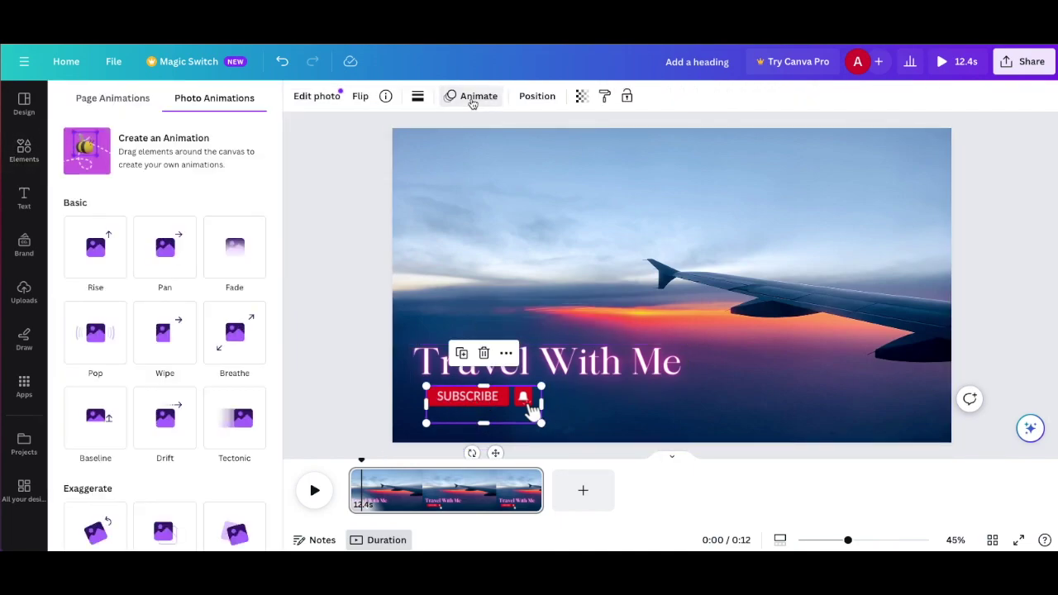
pyautogui.click(346, 235)
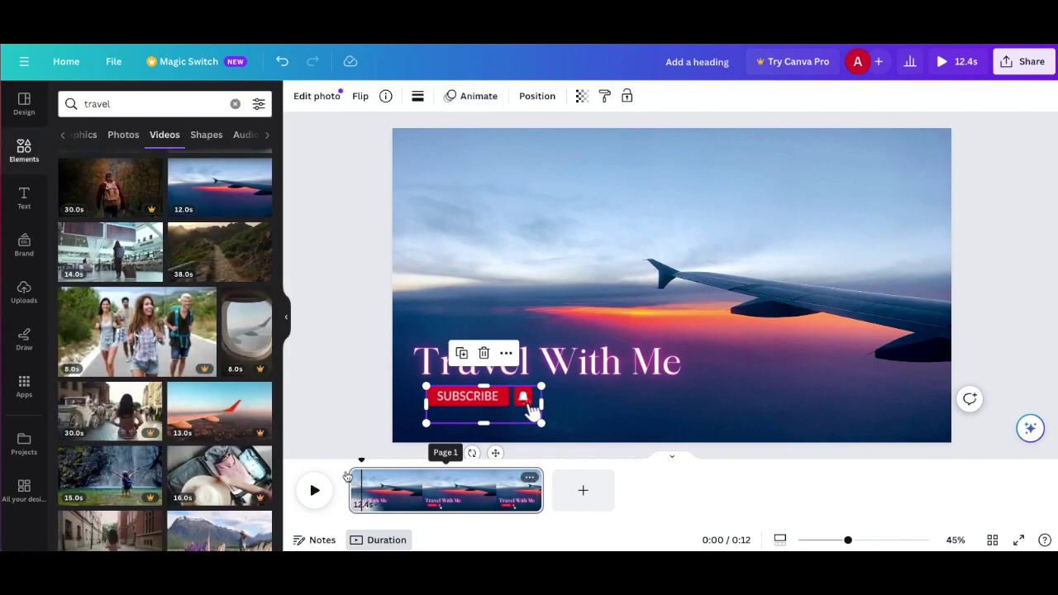
# - Browse the audio elements and add the "We Are Waves" track from the Happy category to the video
pyautogui.click(23, 155)
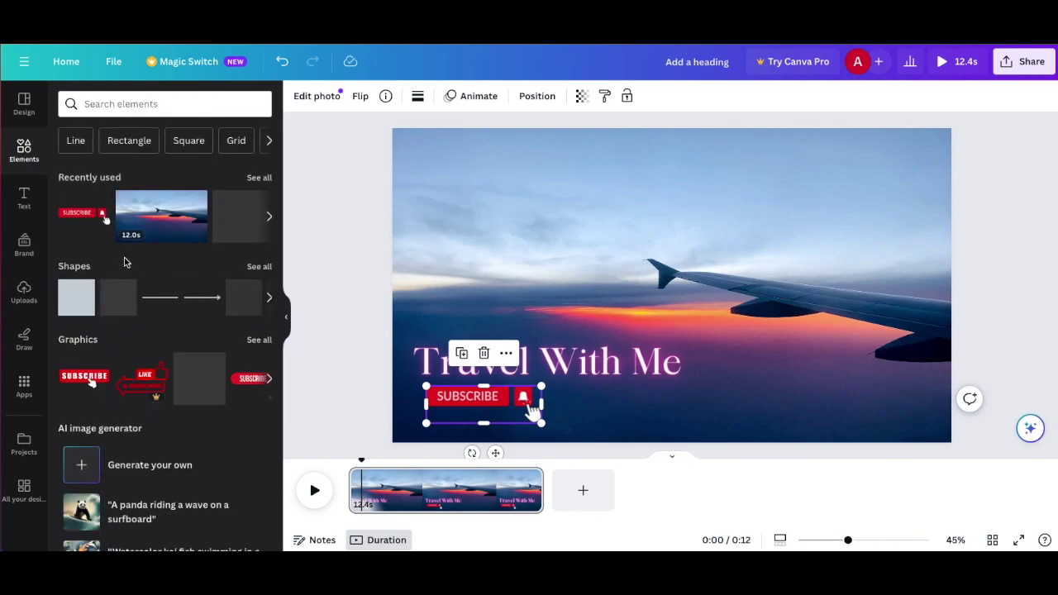
pyautogui.scroll(-10, 124, 262)
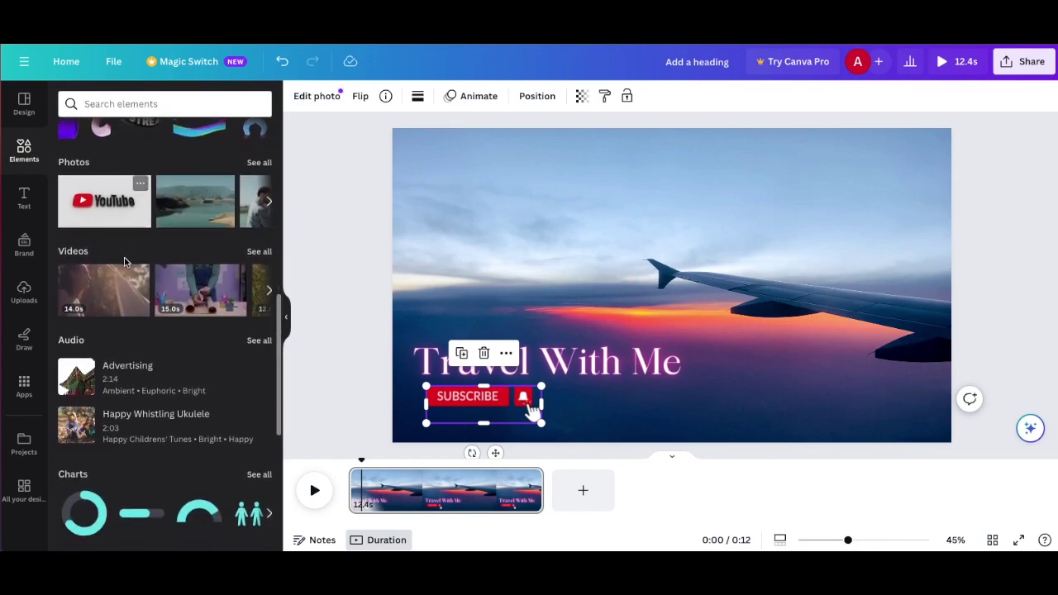
pyautogui.scroll(-3, 124, 262)
pyautogui.click(257, 240)
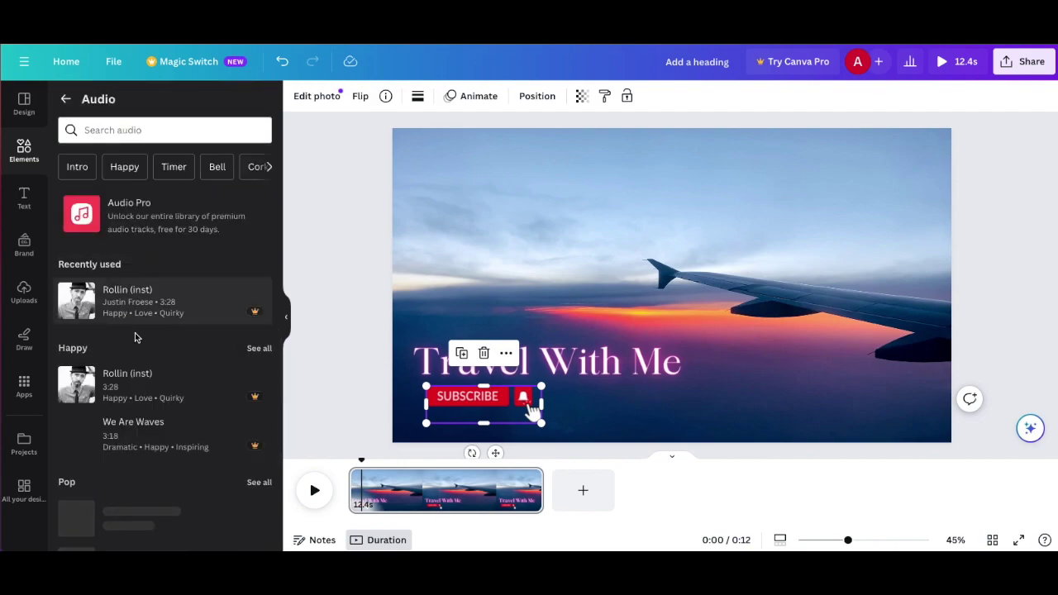
pyautogui.scroll(-3, 108, 289)
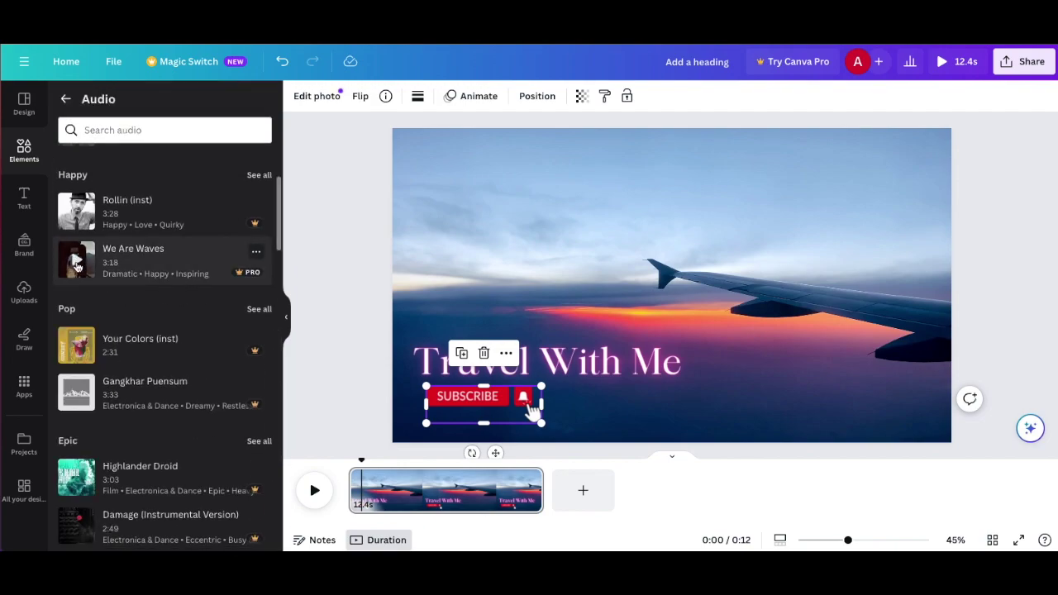
pyautogui.click(76, 261)
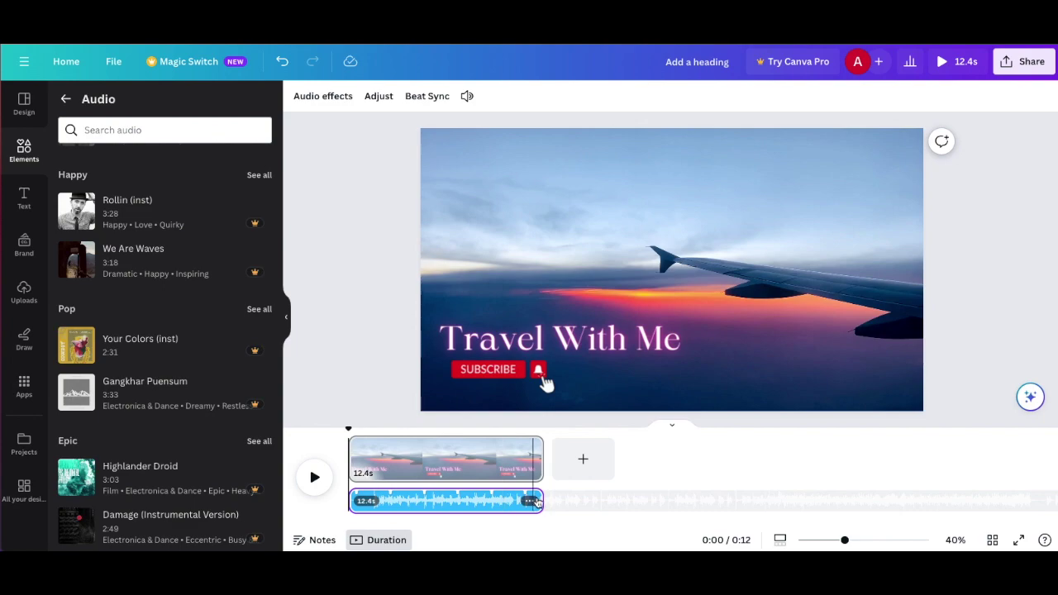
pyautogui.click(517, 231)
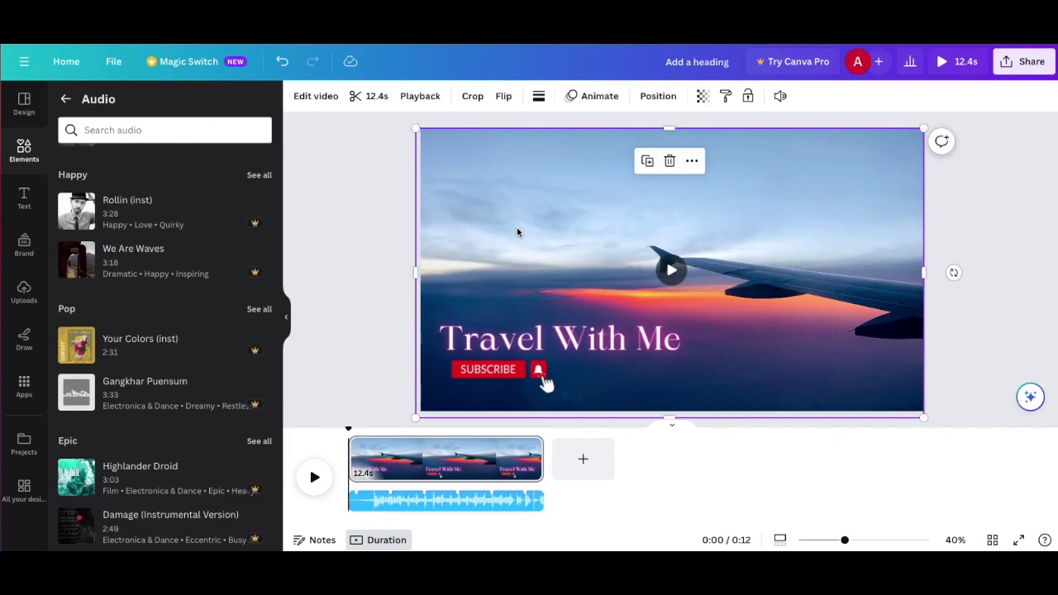
pyautogui.click(453, 447)
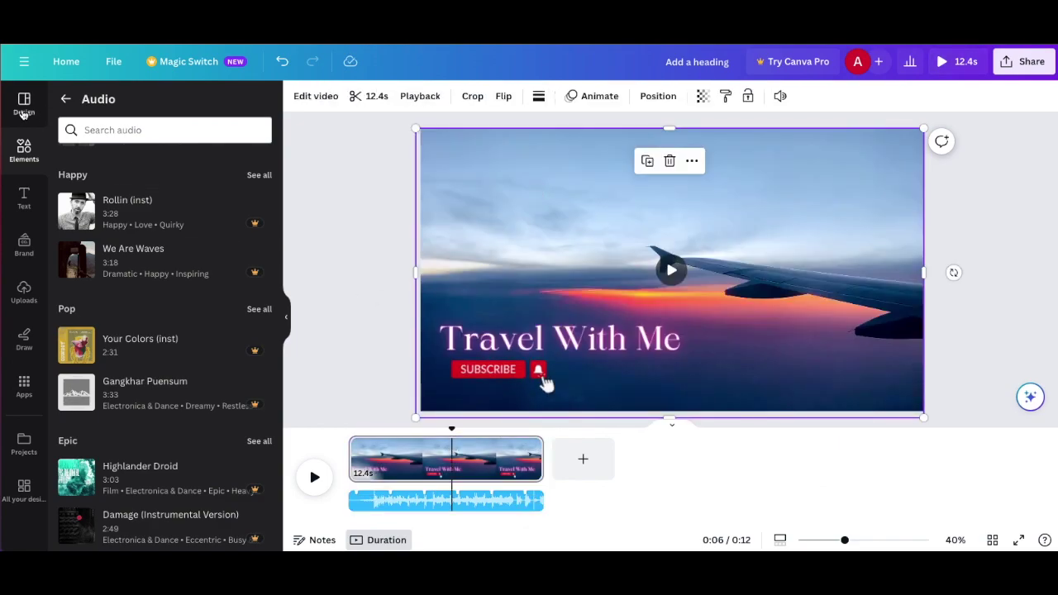
pyautogui.click(18, 107)
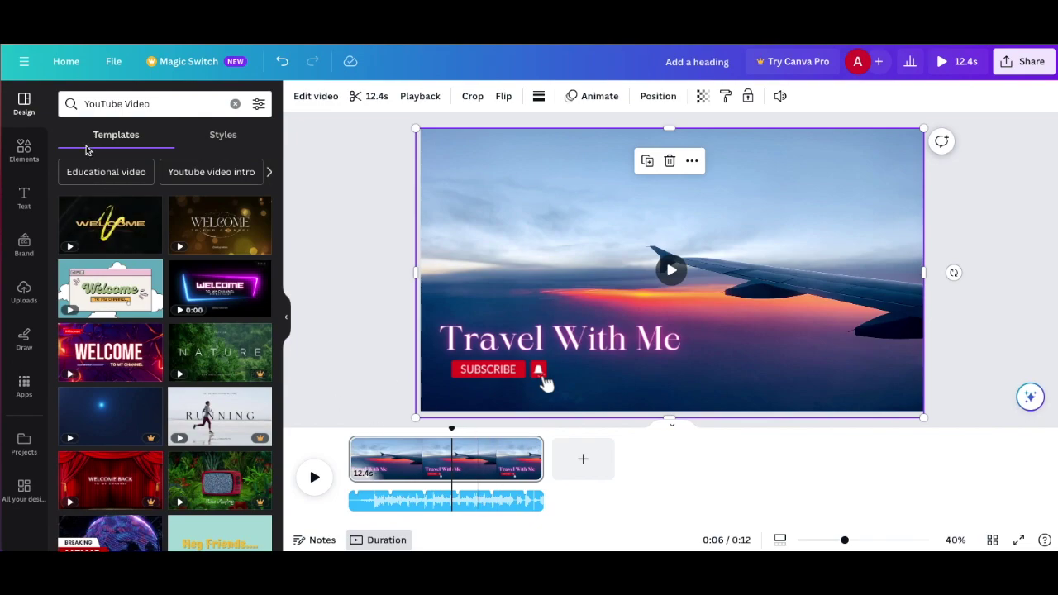
# - Return from the audio collection to all elements and search them for "travel"
pyautogui.click(25, 151)
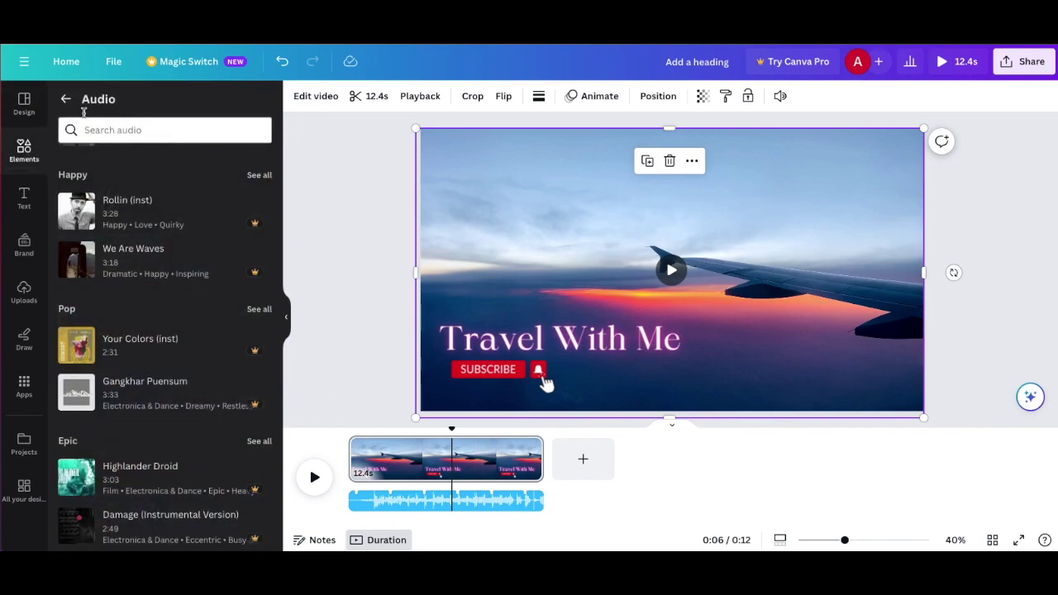
pyautogui.click(63, 98)
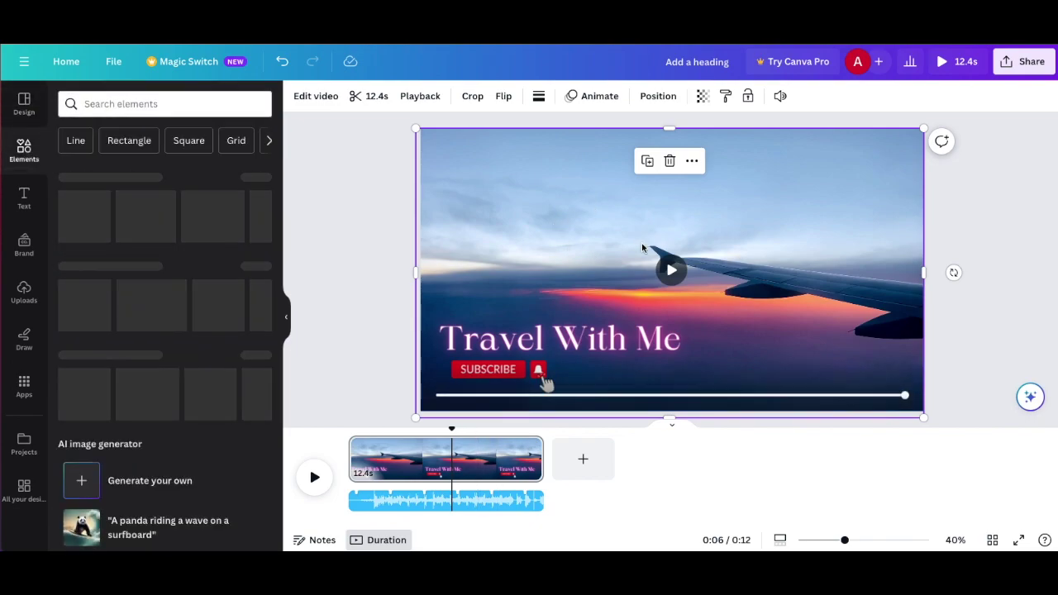
pyautogui.click(155, 104)
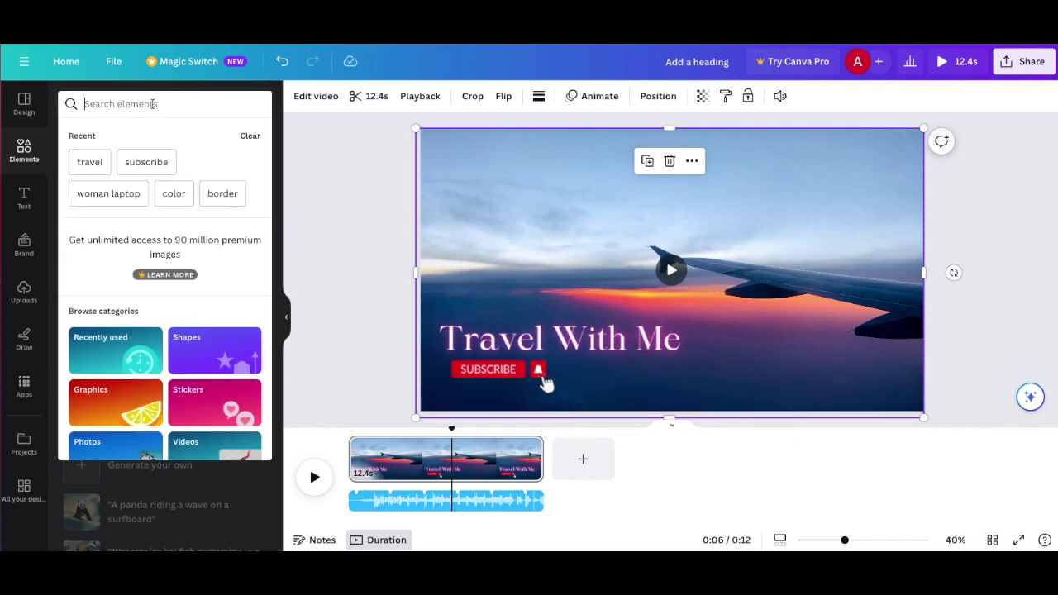
pyautogui.write('travel')
pyautogui.press('Return')
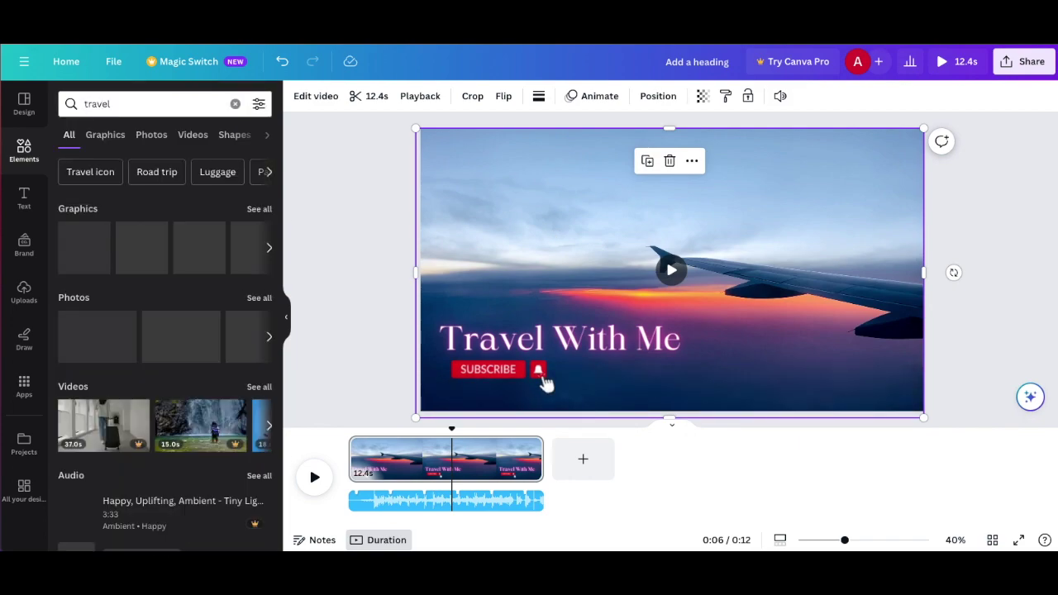
# - Shorten the airplane page to 1.1 s and add the airport terminal clip from the travel videos after it, trimmed to 1.7 s
pyautogui.click(192, 135)
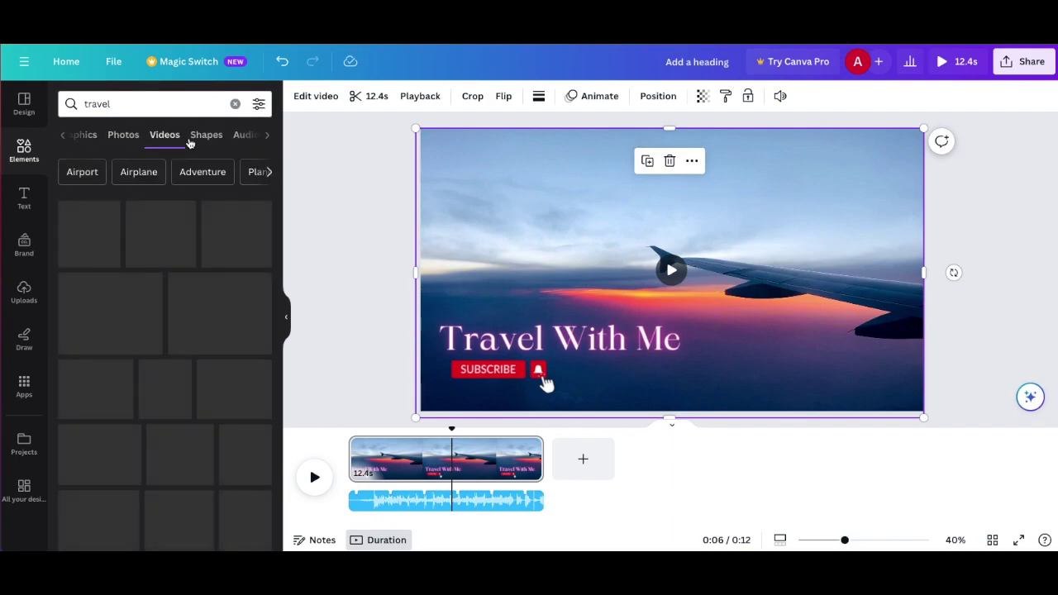
pyautogui.moveTo(542, 458); pyautogui.dragTo(366, 461)
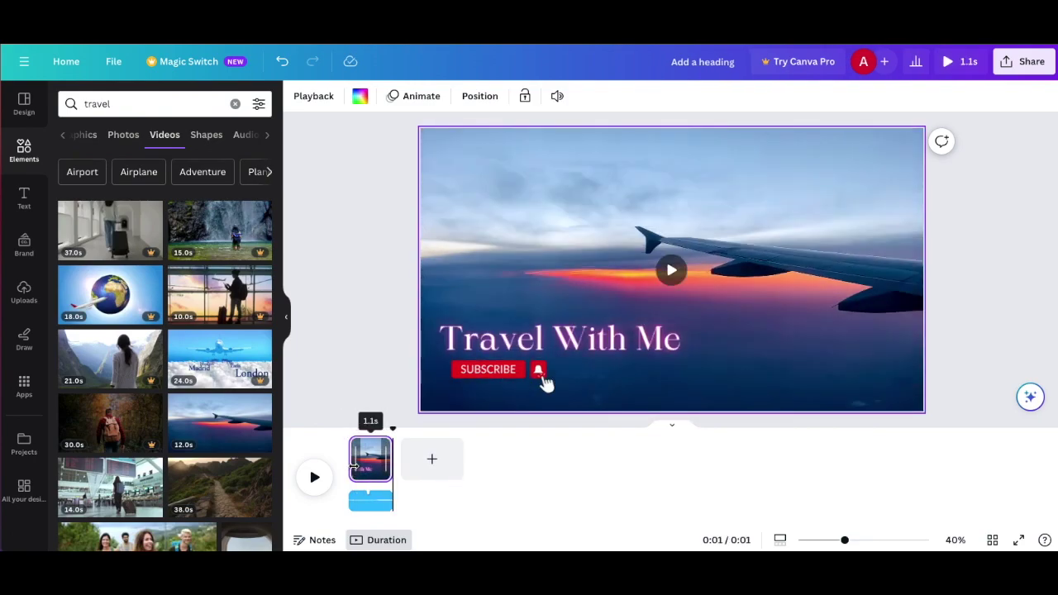
pyautogui.scroll(-3, 137, 323)
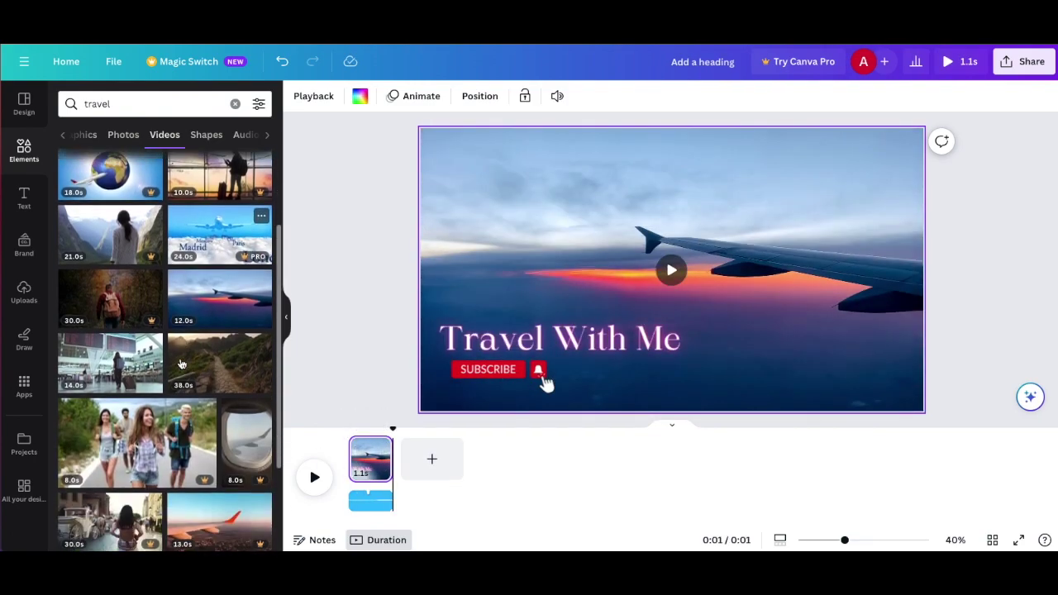
pyautogui.moveTo(143, 334); pyautogui.dragTo(552, 461)
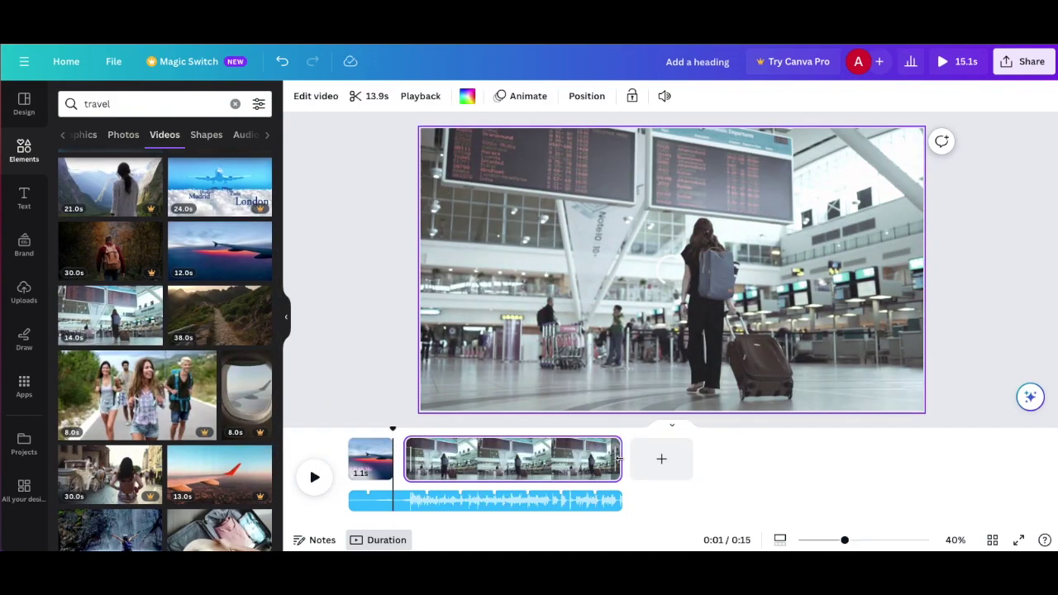
pyautogui.moveTo(621, 460); pyautogui.dragTo(431, 463)
# - Add short stock video pages of a lakeside village, happy friends and a laughing woman, and preview the sequence
pyautogui.scroll(-1, 221, 365)
pyautogui.scroll(-5, 222, 364)
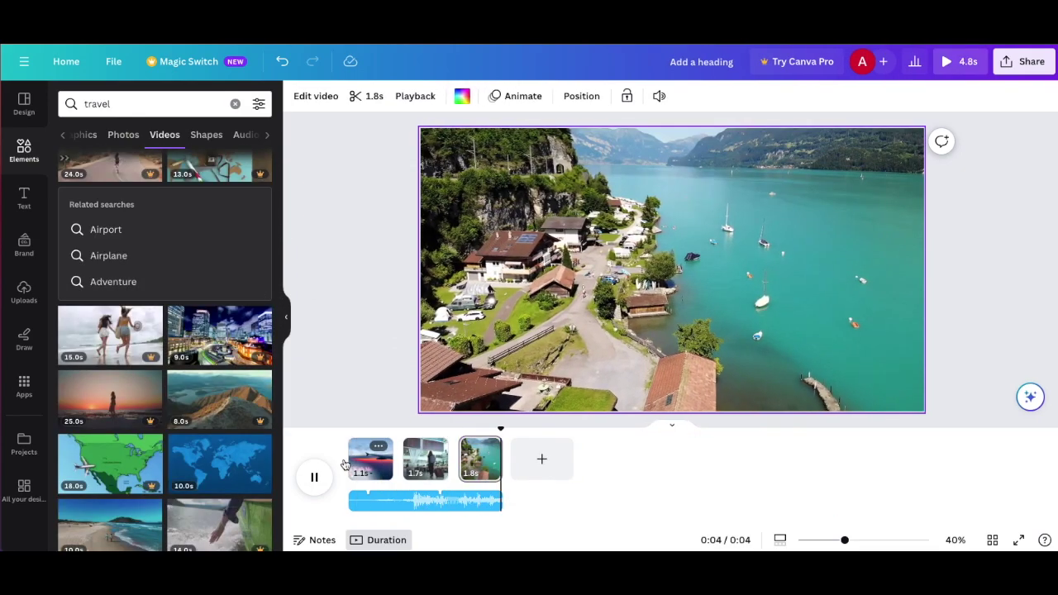
pyautogui.scroll(-3, 229, 401)
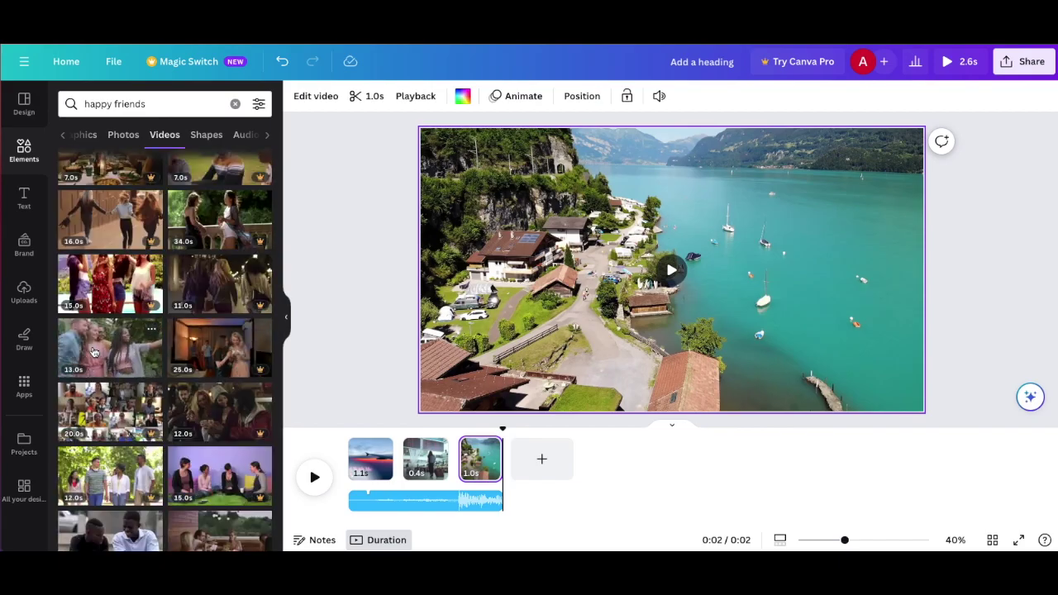
pyautogui.click(110, 347)
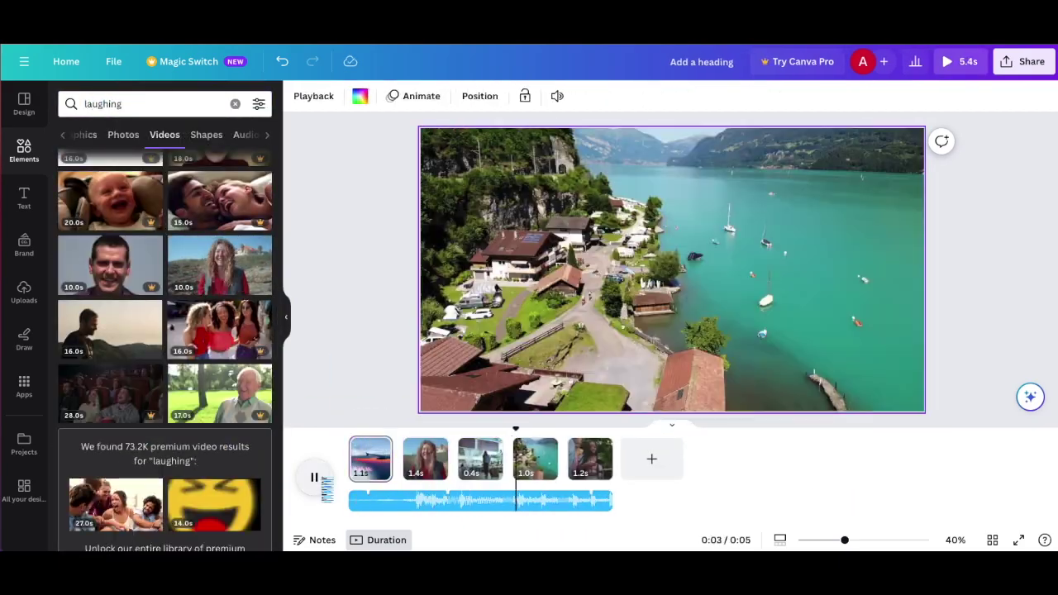
pyautogui.click(590, 458)
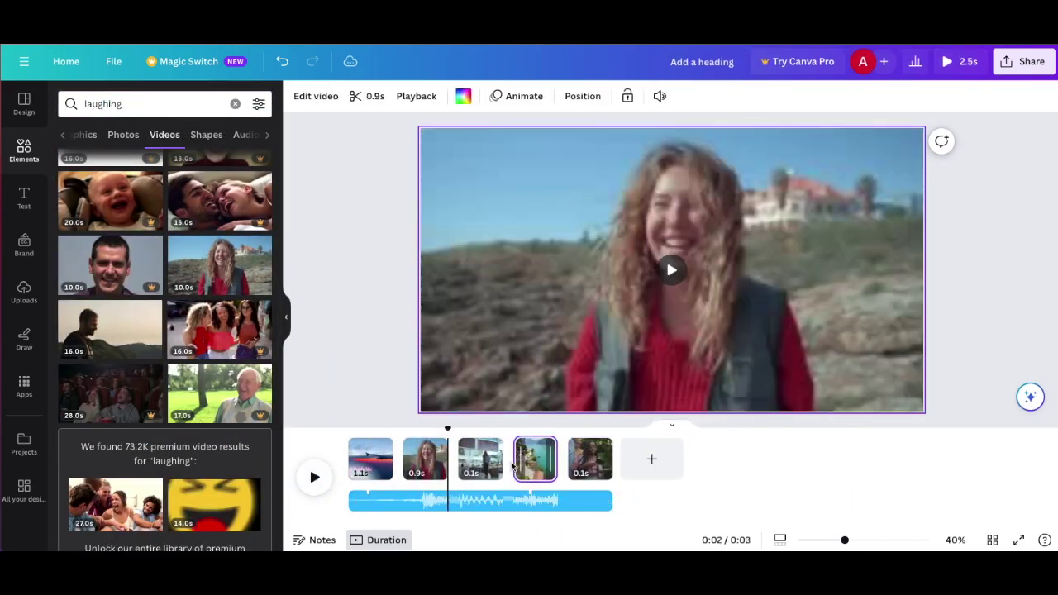
pyautogui.click(312, 478)
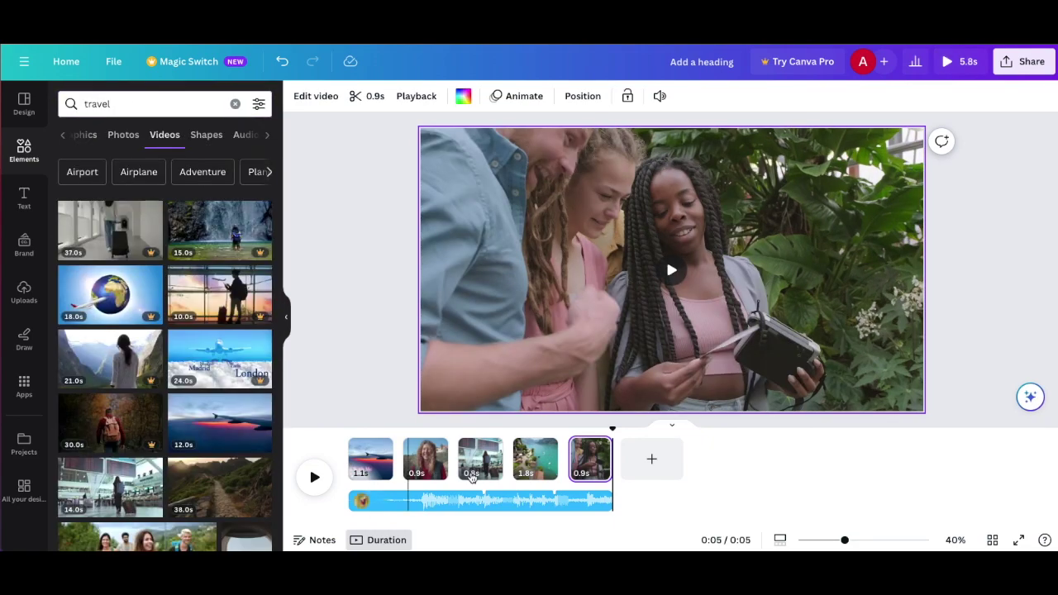
# - Move the lakeside village page ahead of the airport page and delete the friends page from the timeline
pyautogui.moveTo(535, 458); pyautogui.dragTo(487, 461)
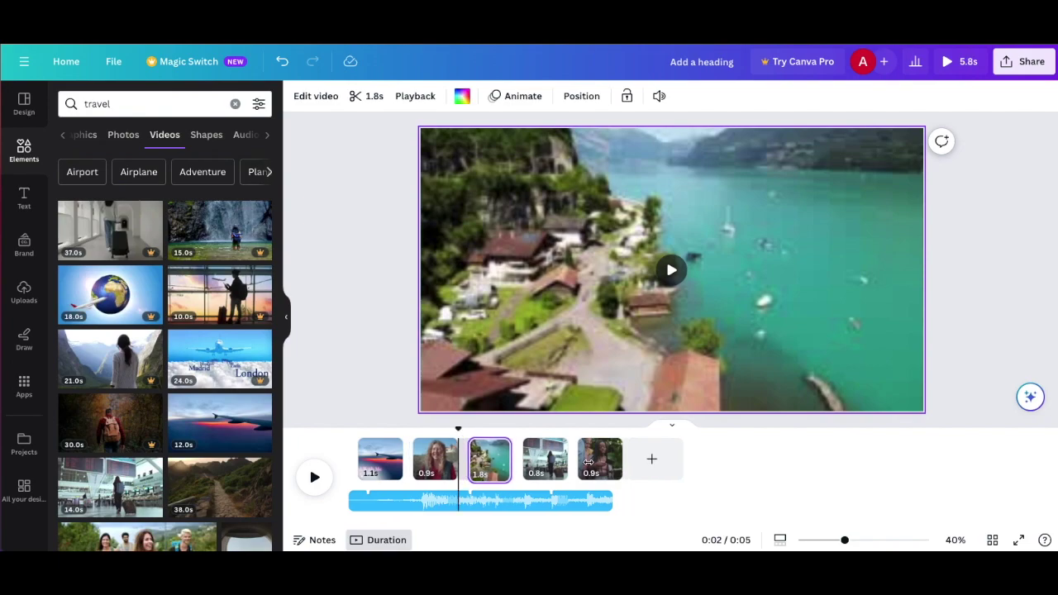
pyautogui.click(588, 463)
pyautogui.press('Delete')
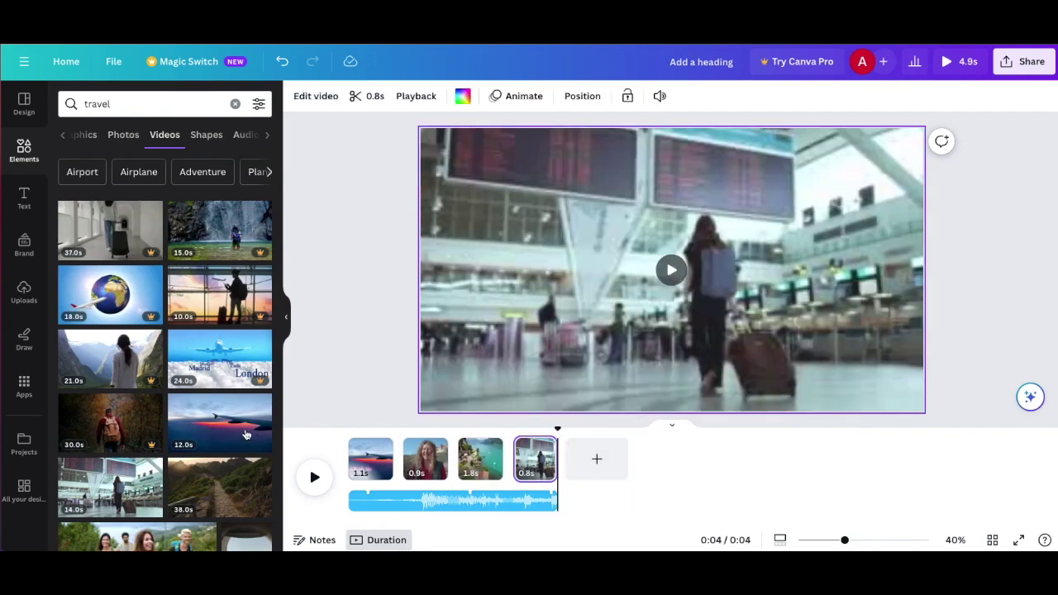
# - Add the mountain stone path clip from the travel videos as the last page and play the video
pyautogui.scroll(-5, 159, 388)
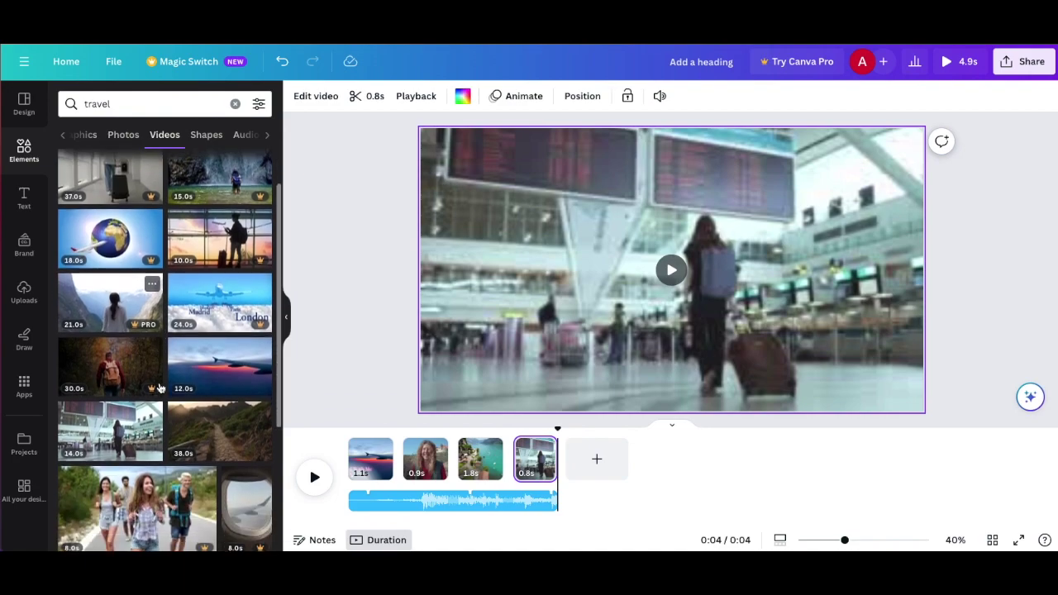
pyautogui.scroll(-3, 159, 389)
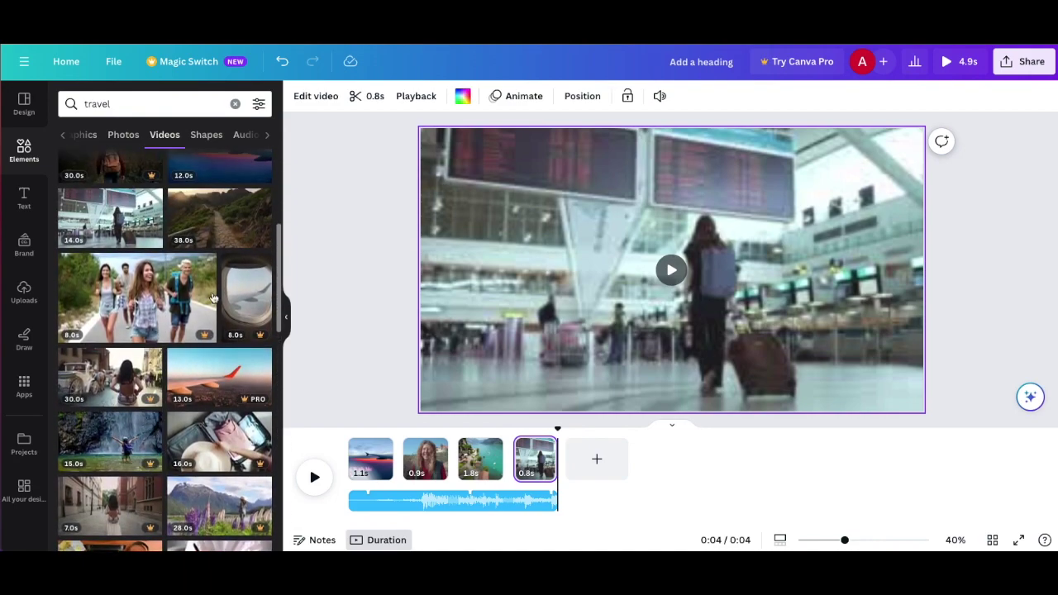
pyautogui.click(219, 217)
pyautogui.click(312, 486)
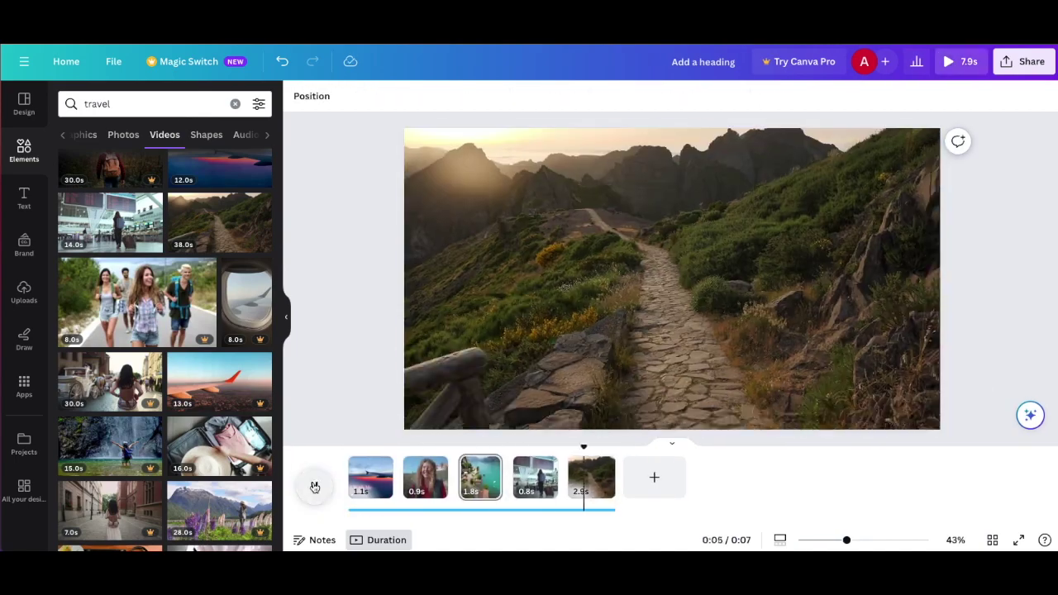
# - Replace the background music with a track from the Pop audio collection and play the video
pyautogui.click(24, 149)
pyautogui.click(72, 198)
pyautogui.click(77, 258)
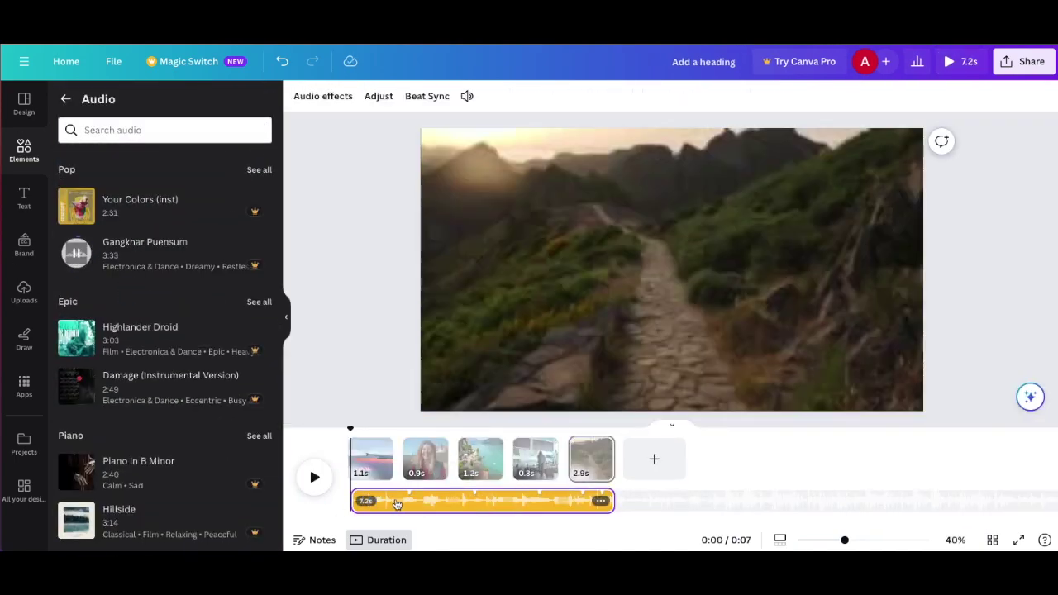
pyautogui.click(314, 486)
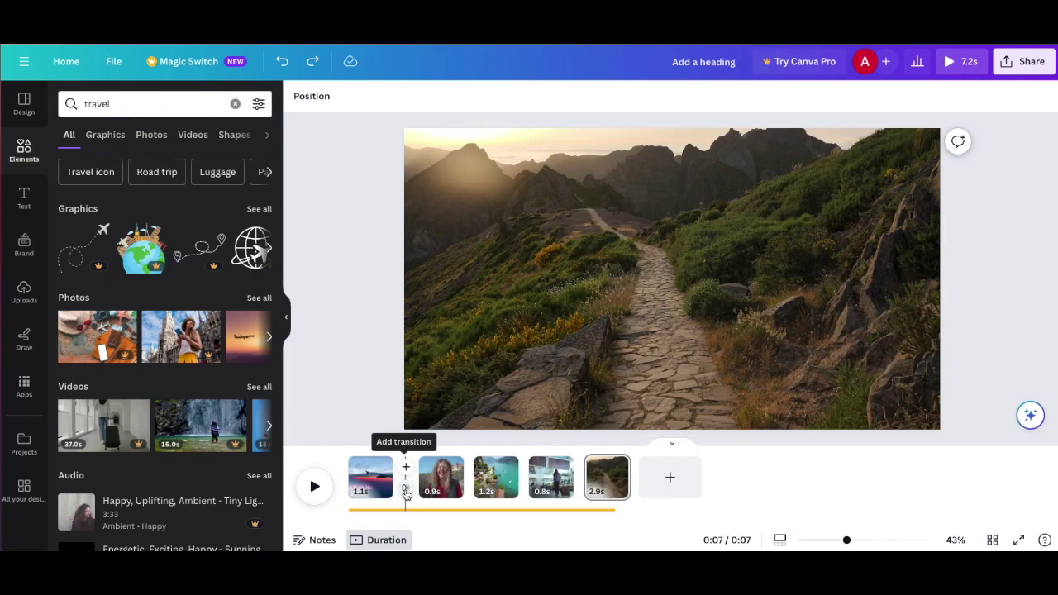
# - Try a Slide transition between the airplane page and the laughing woman page, and reset it to None
pyautogui.click(406, 491)
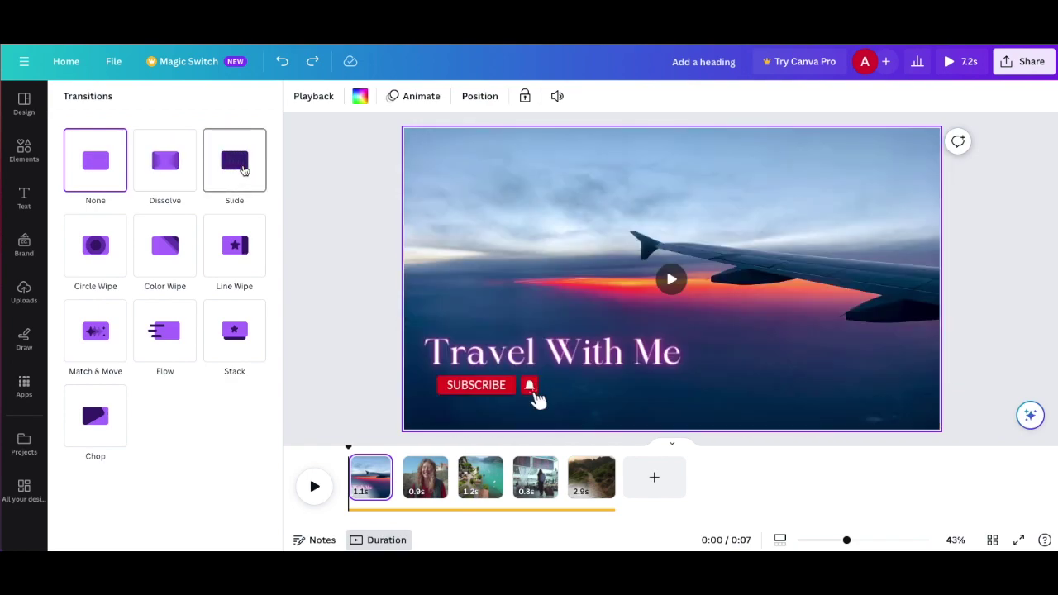
pyautogui.click(235, 161)
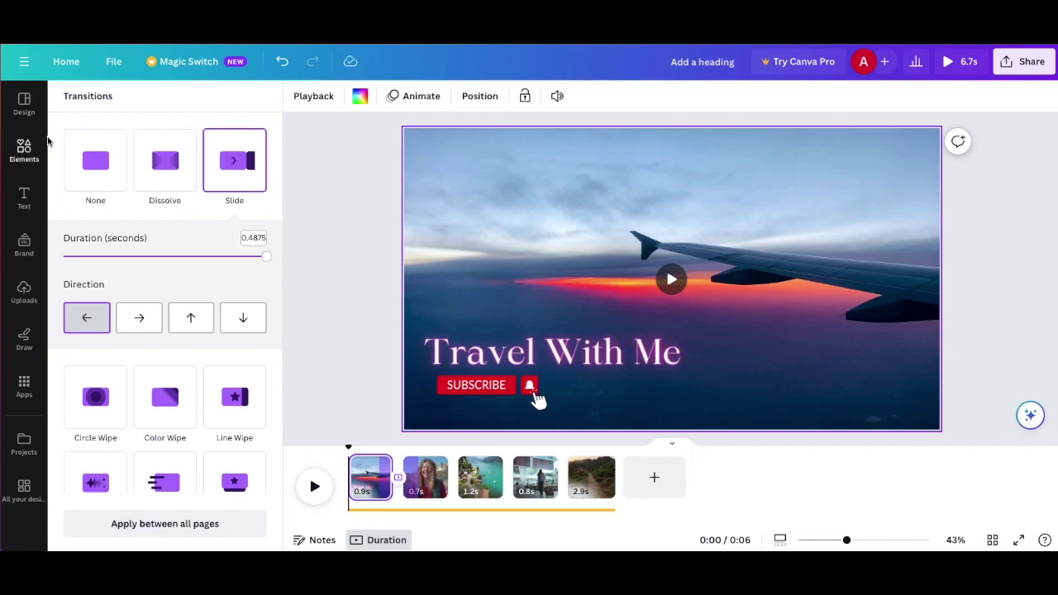
pyautogui.click(95, 161)
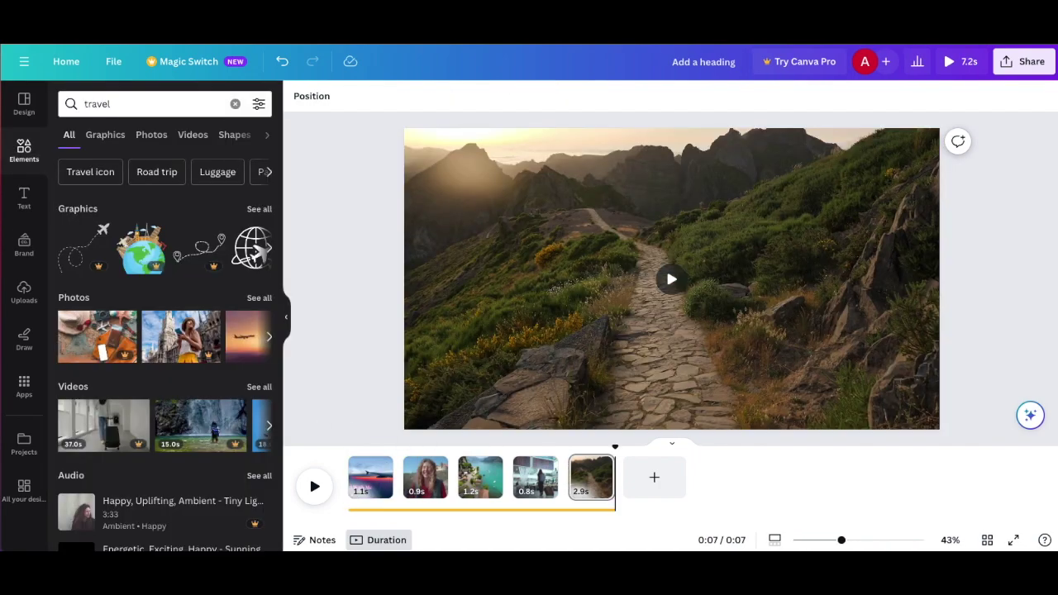
# - On the Bensound website, download the free track "Dreams" under the attribution license and copy its attribution text with the license code
pyautogui.scroll(-2, 203, 457)
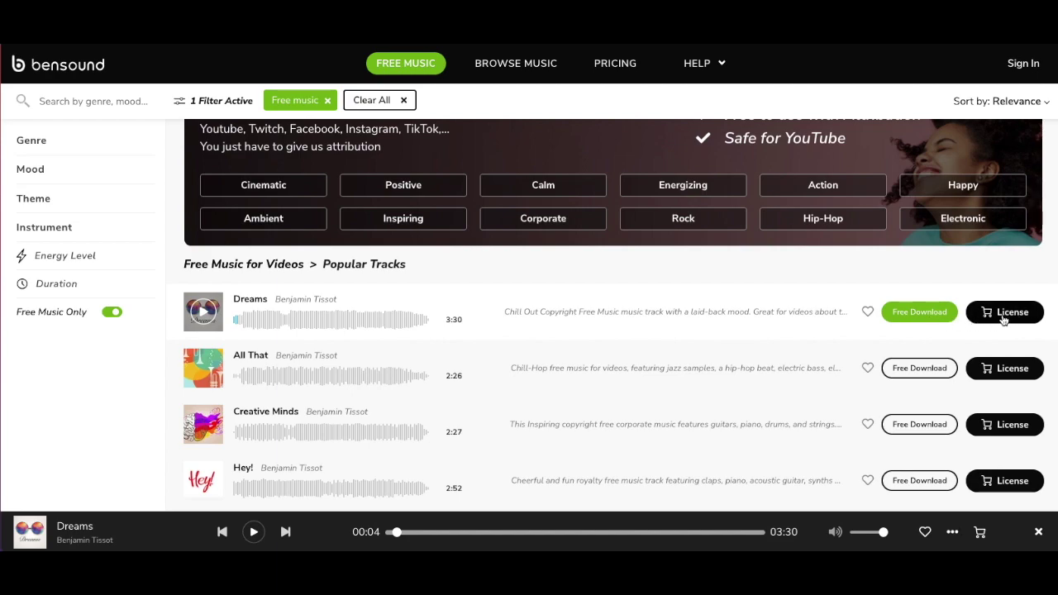
pyautogui.click(907, 317)
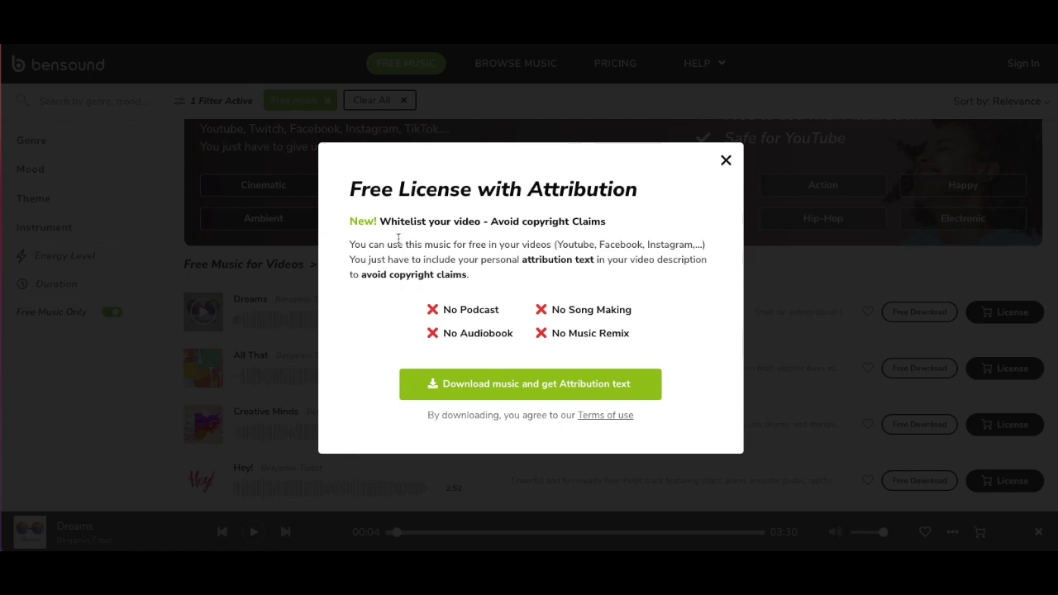
pyautogui.moveTo(351, 246); pyautogui.dragTo(549, 280)
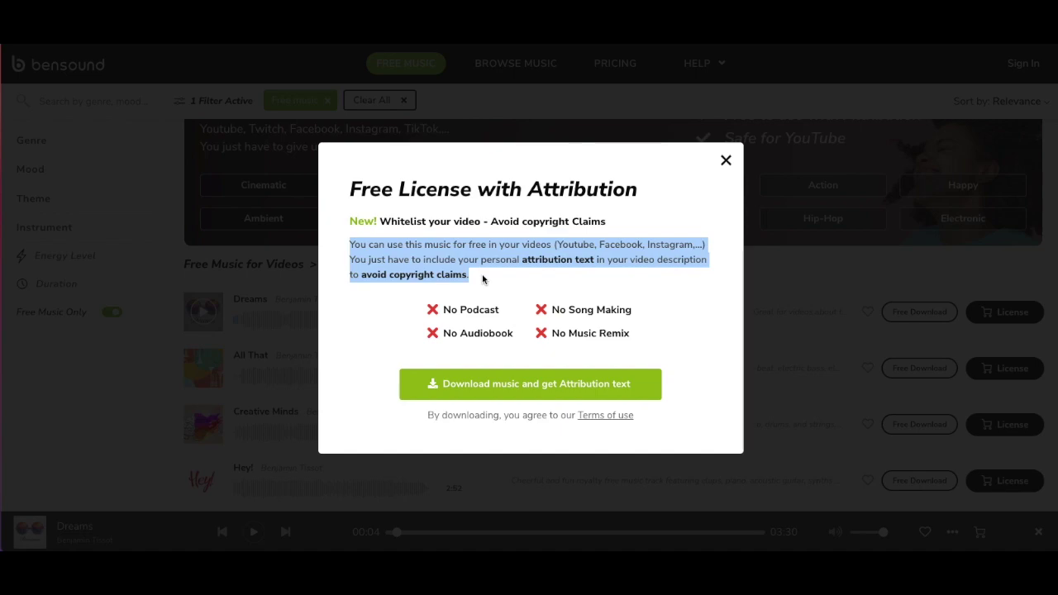
pyautogui.click(510, 386)
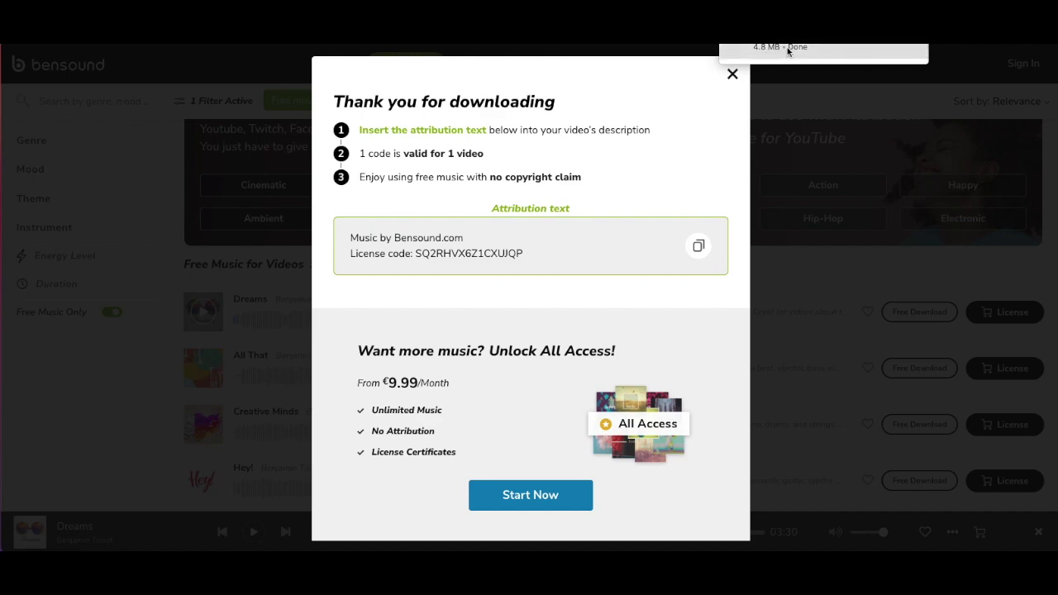
pyautogui.moveTo(533, 256); pyautogui.dragTo(345, 238)
pyautogui.hotkey('ctrl', 'c')
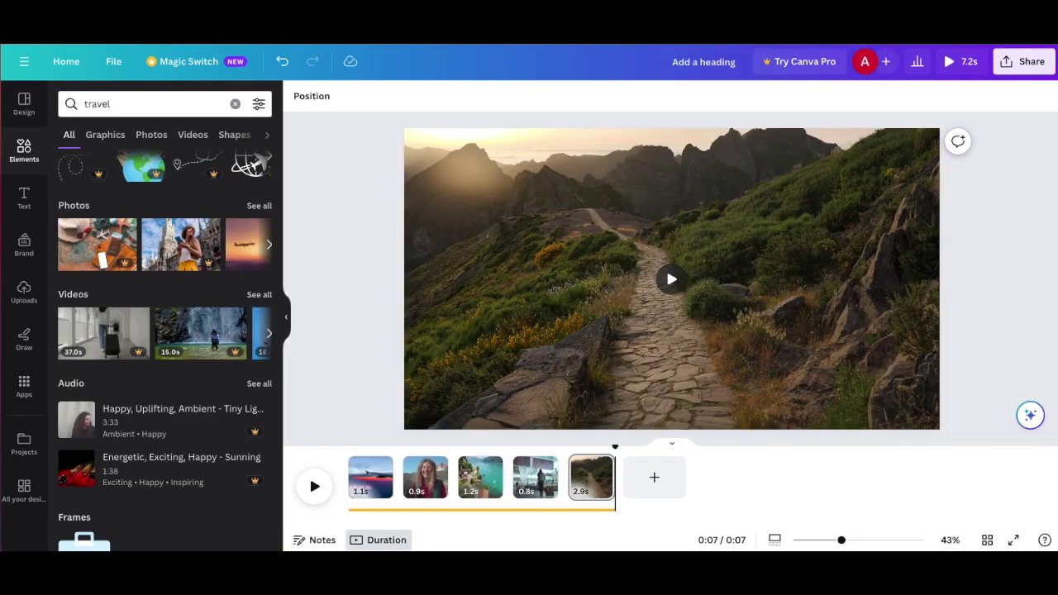
# - Switch to Canva, upload dreams.mp3 and delete the existing music track from the timeline
pyautogui.moveTo(768, 66); pyautogui.dragTo(142, 227)
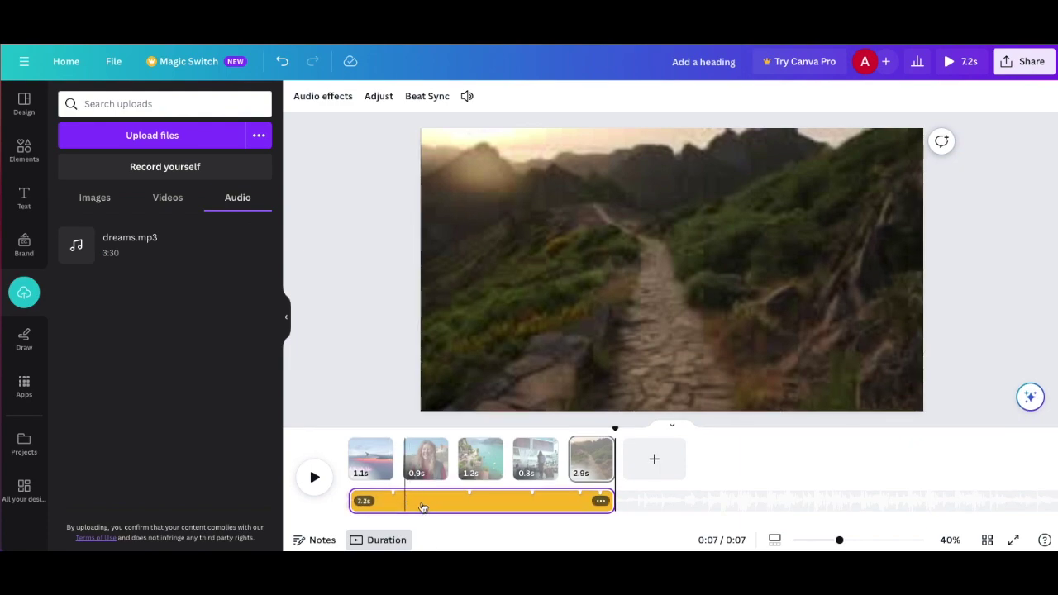
pyautogui.press('Delete')
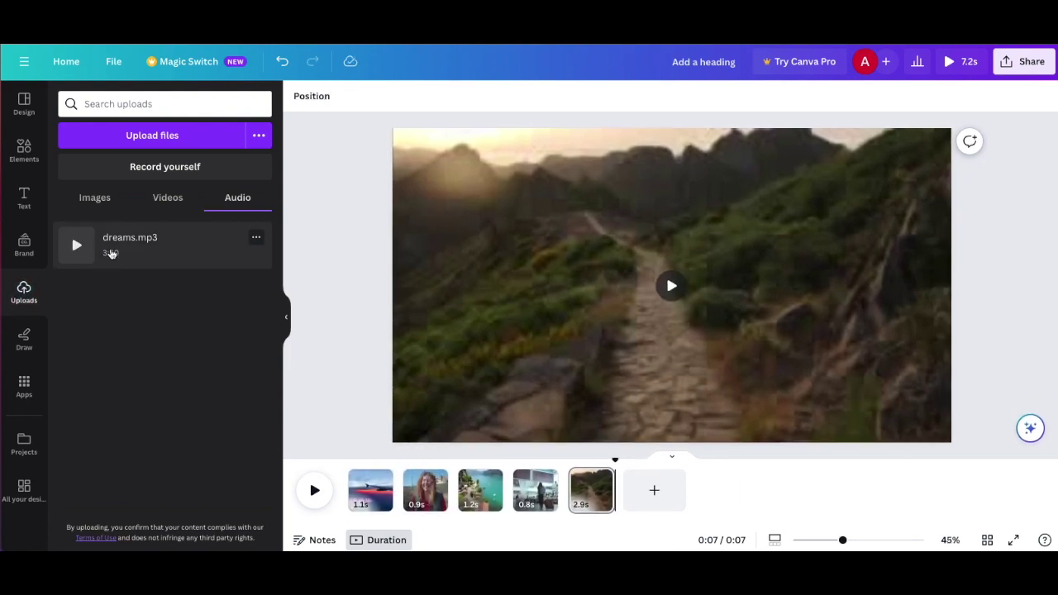
# - Add the uploaded dreams.mp3 as background music, extend it back to the start of the video, and preview the result
pyautogui.moveTo(149, 250); pyautogui.dragTo(298, 499)
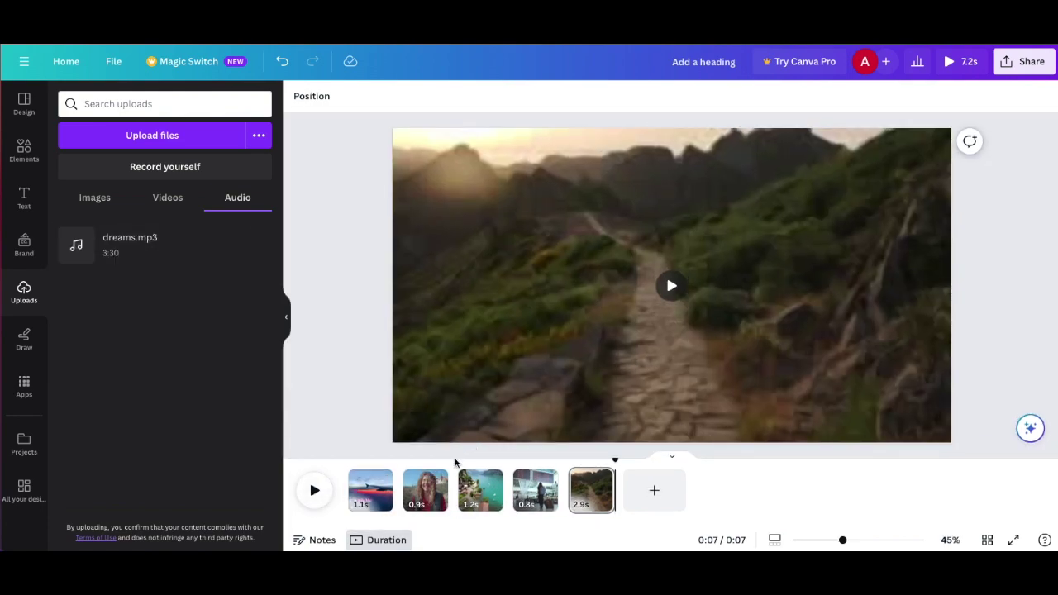
pyautogui.click(118, 252)
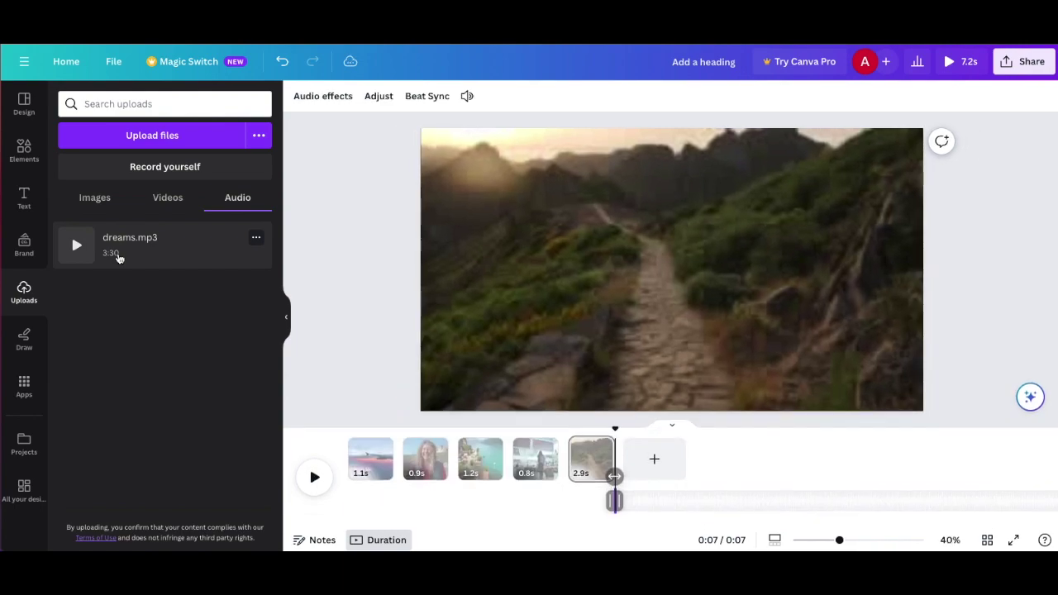
pyautogui.moveTo(609, 501); pyautogui.dragTo(354, 498)
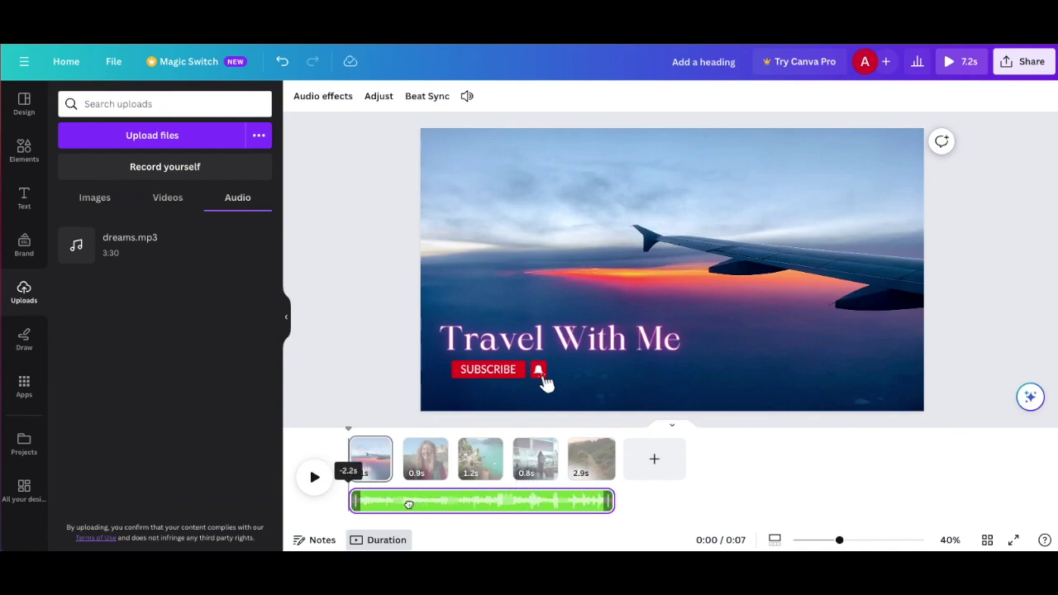
pyautogui.press('space')
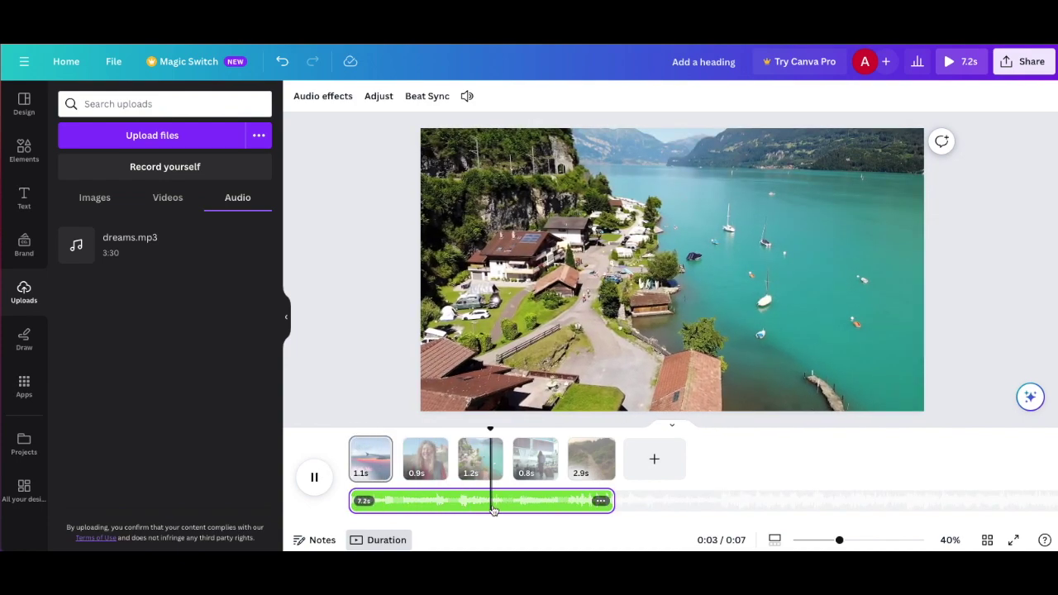
pyautogui.press('space')
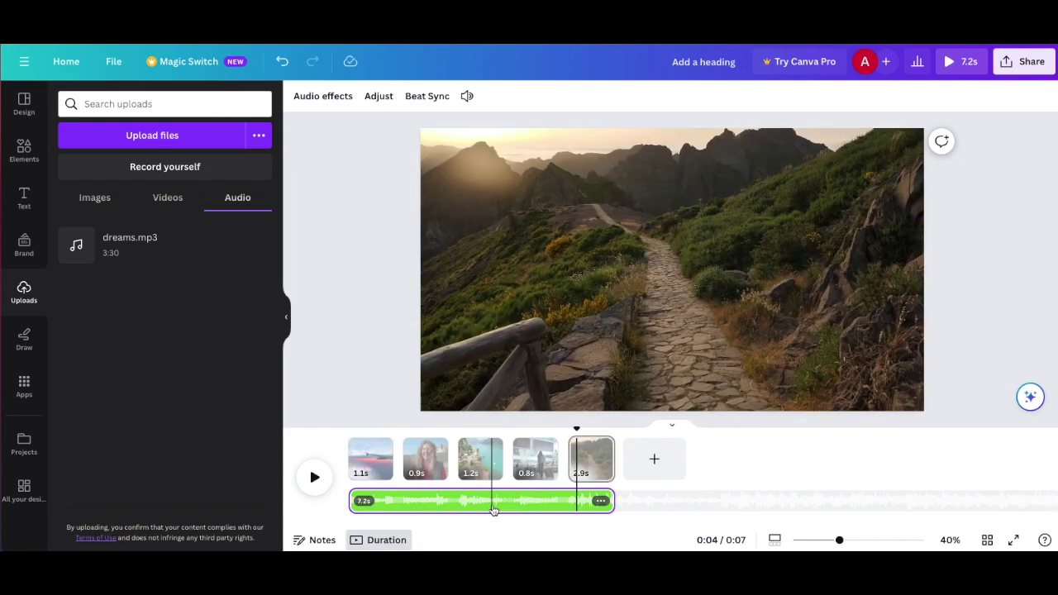
# - Download all five pages of the design as an MP4 video in 1080p, after checking the available file types
pyautogui.click(1025, 61)
pyautogui.click(844, 383)
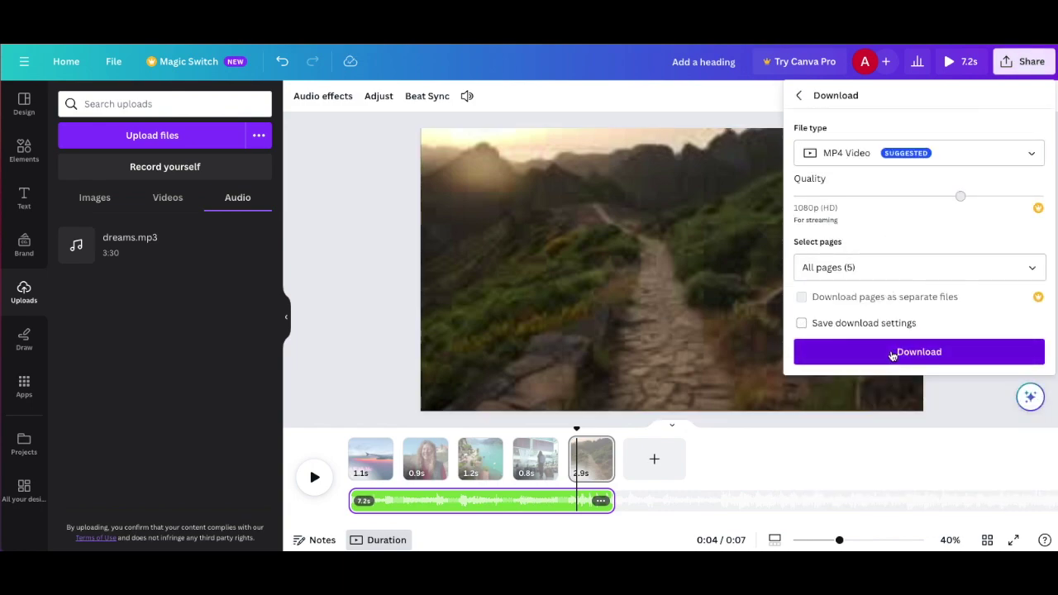
pyautogui.click(868, 154)
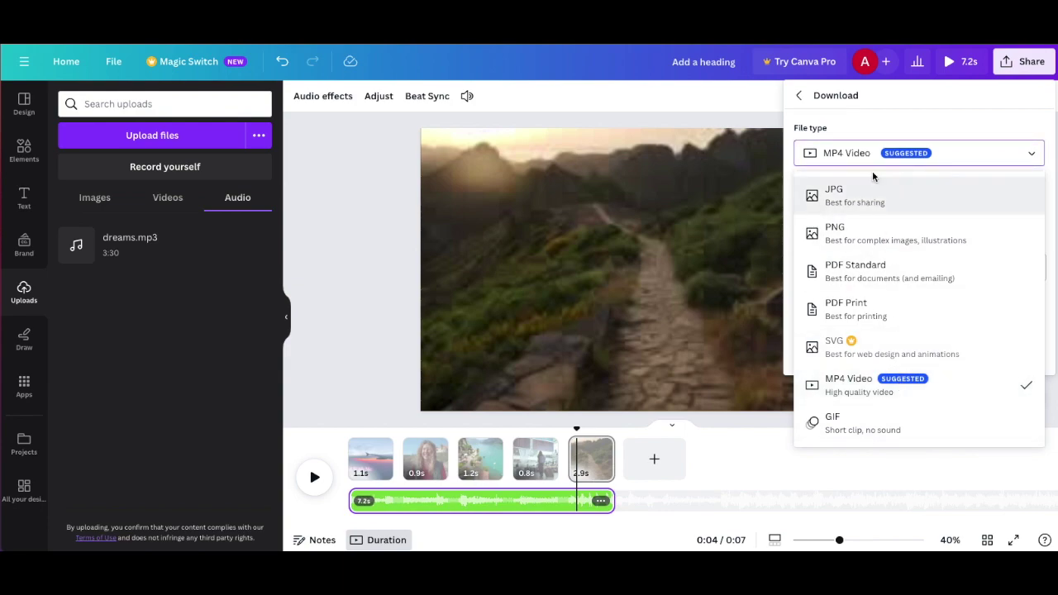
pyautogui.click(851, 121)
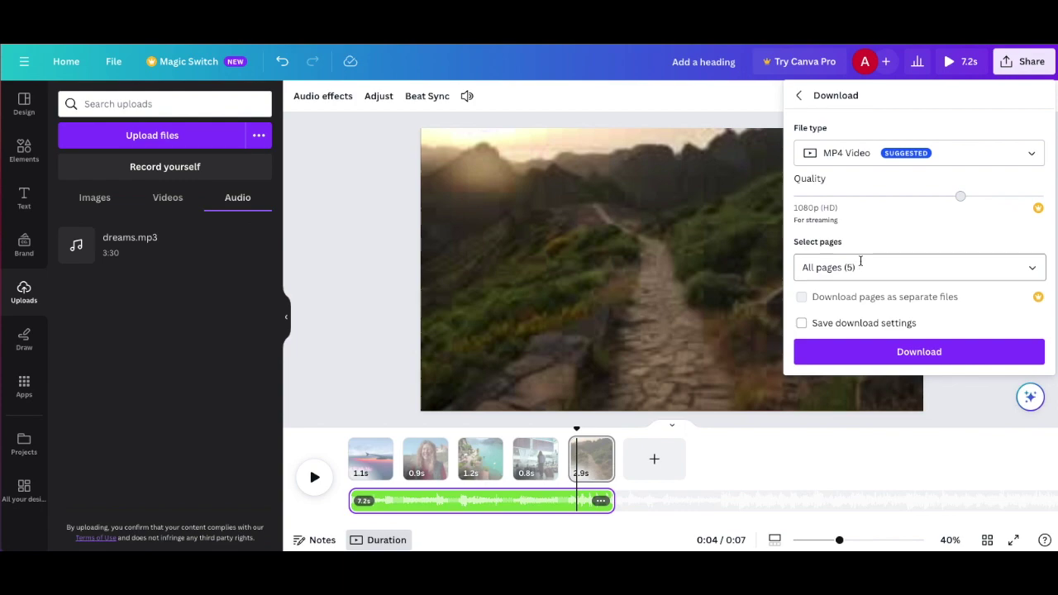
pyautogui.click(906, 351)
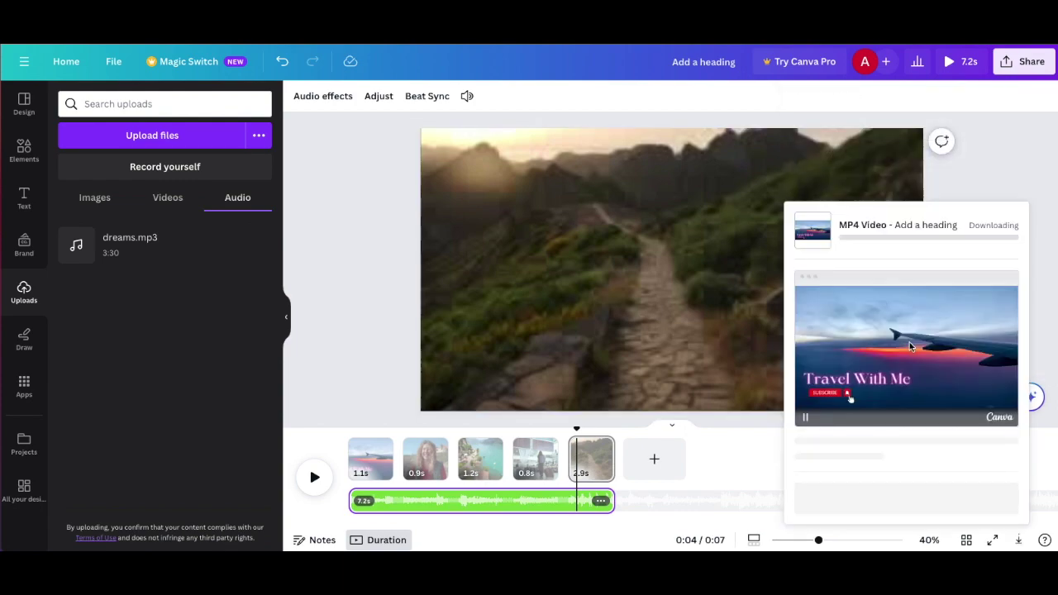